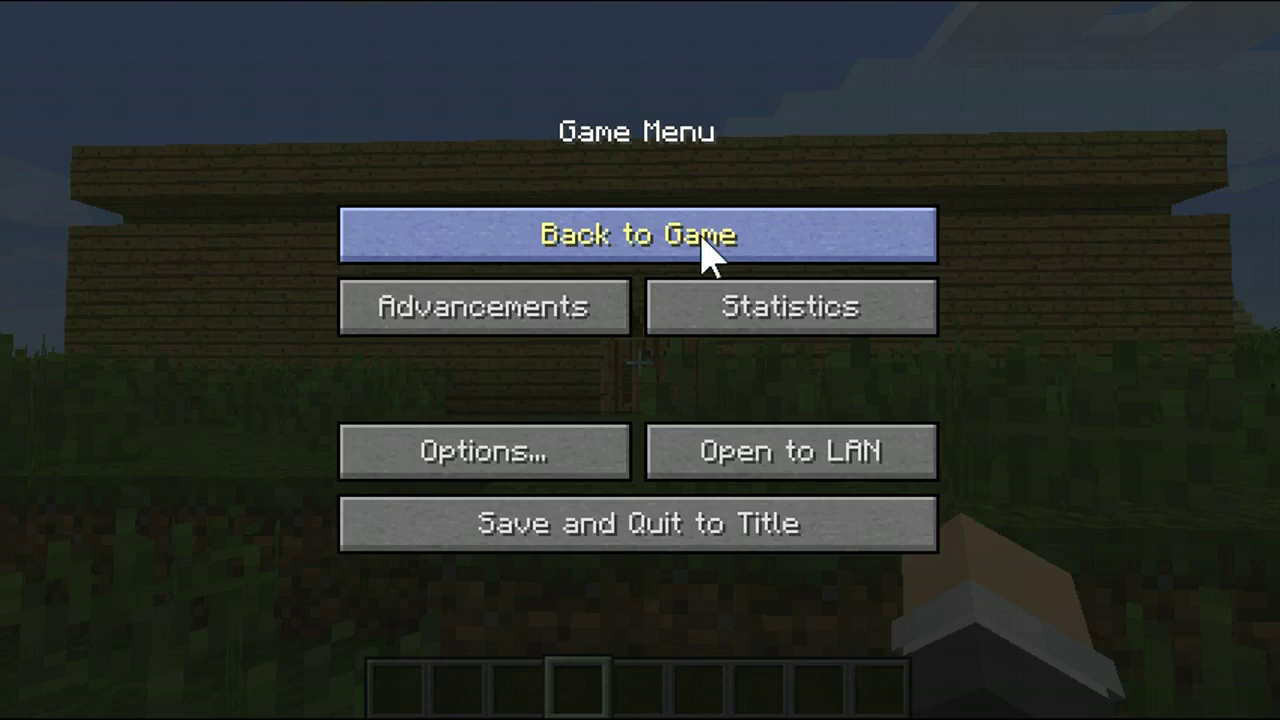
# Resume the game, walk toward the wooden house and view the character in third person.
pyautogui.click(706, 247)
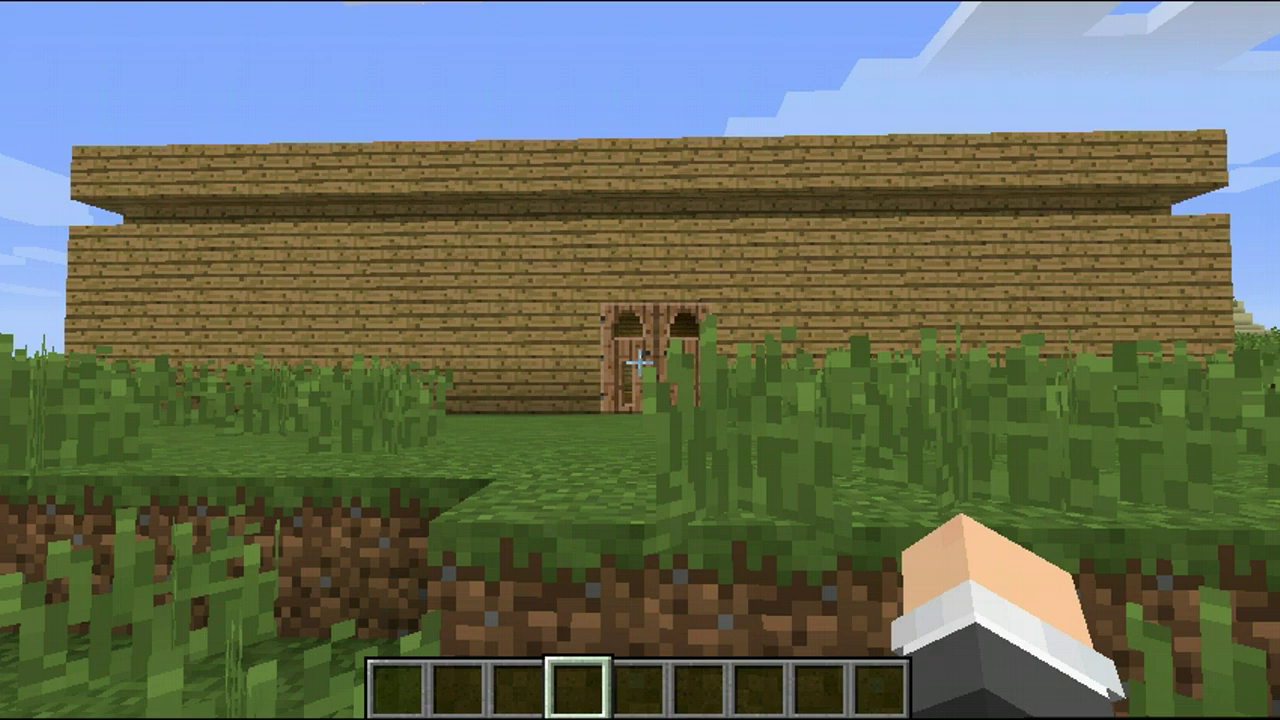
pyautogui.press('w')
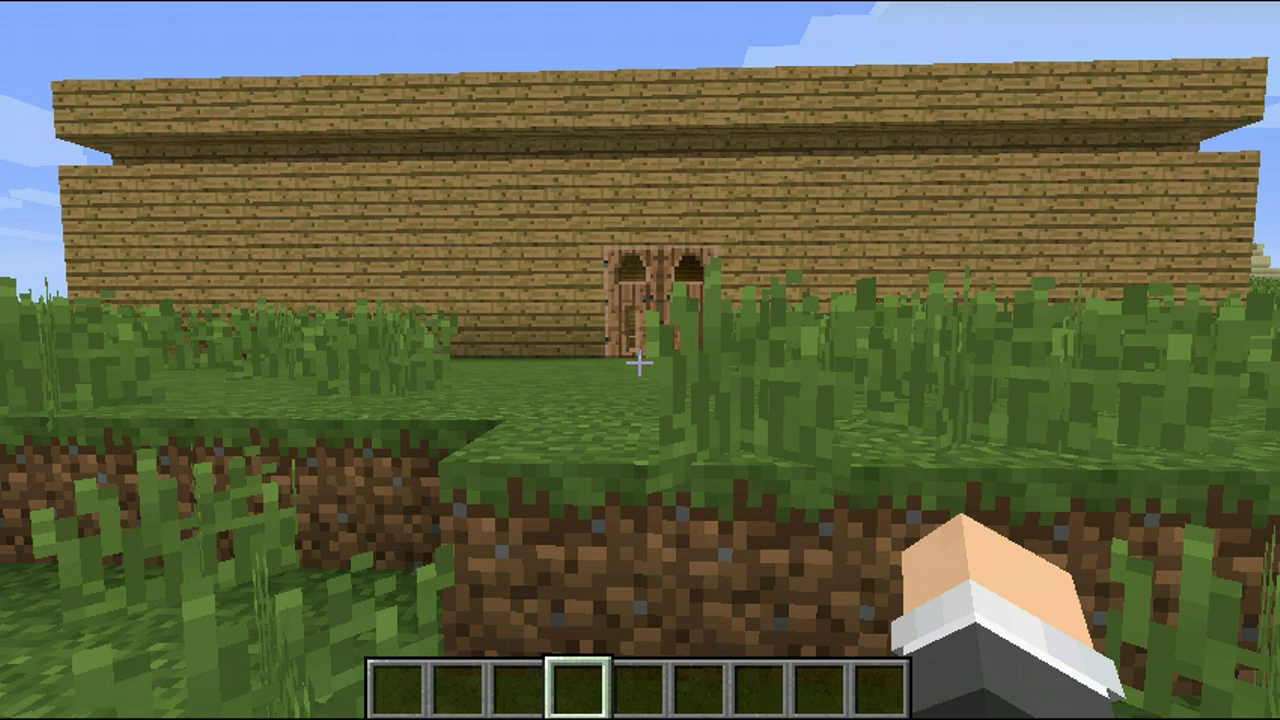
pyautogui.press('F5')
pyautogui.press('F5')
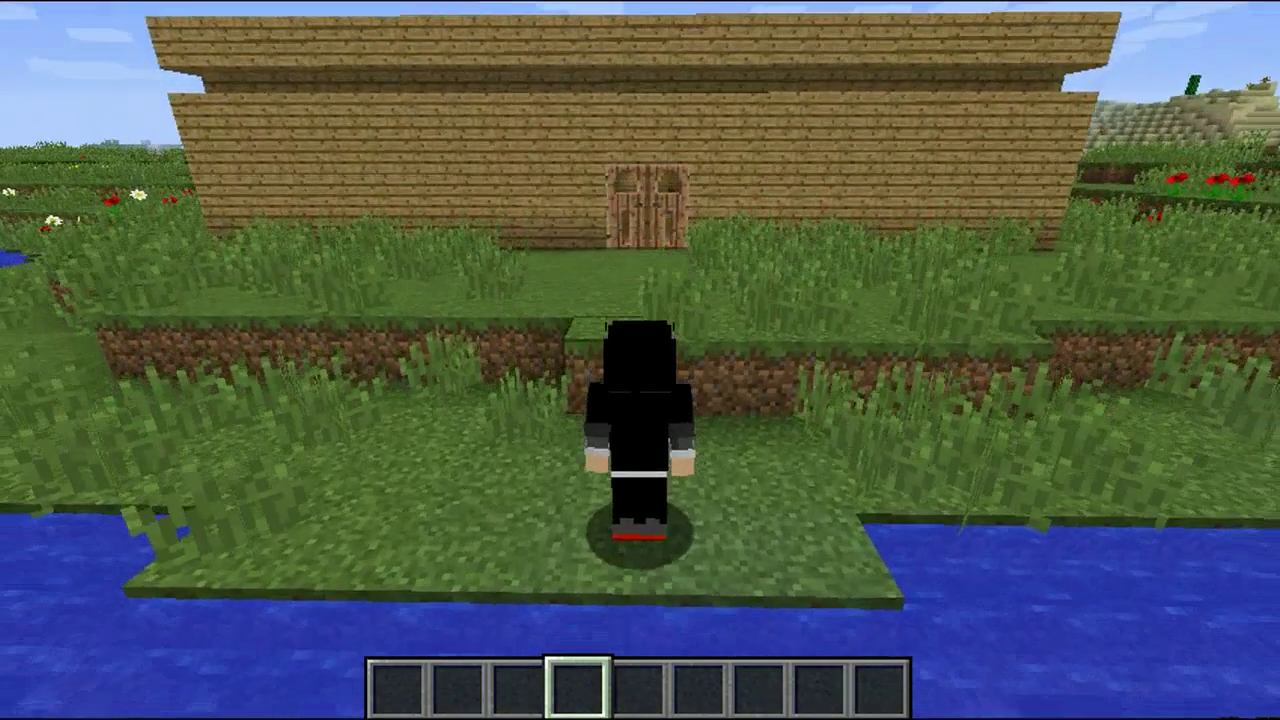
pyautogui.press('F5')
pyautogui.press('F5')
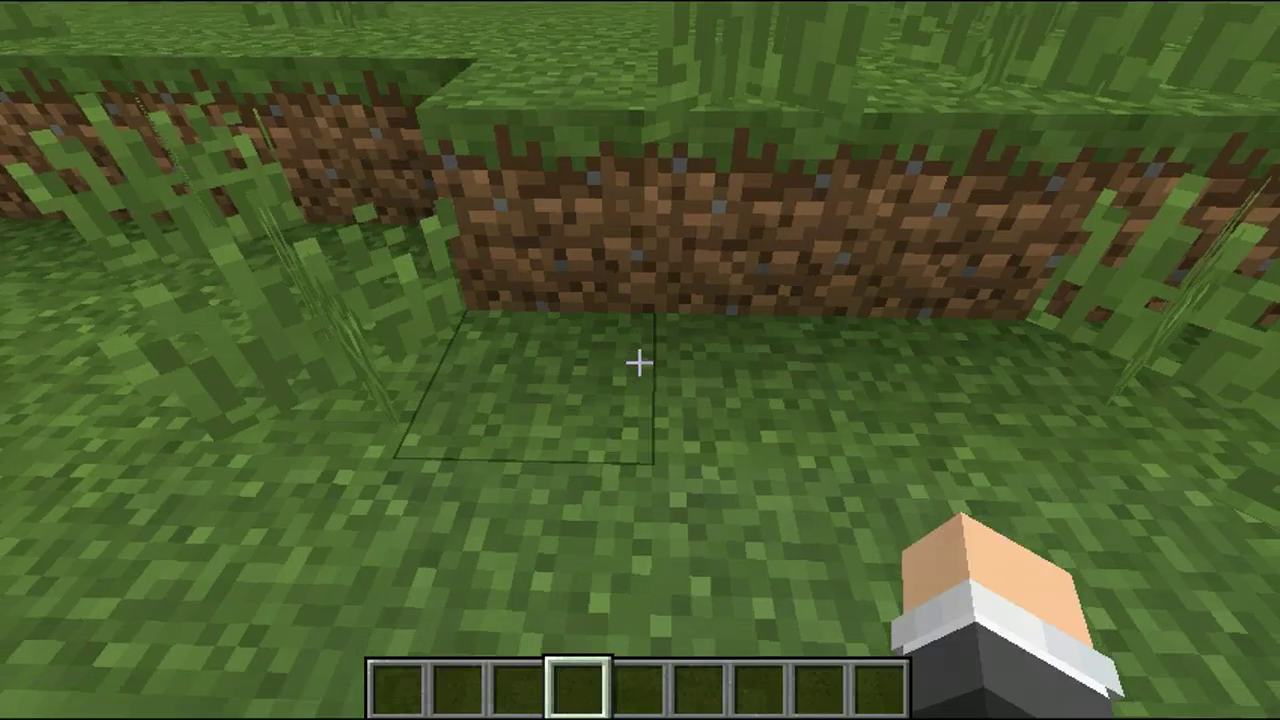
# Save the world and quit to the title screen.
pyautogui.press('Escape')
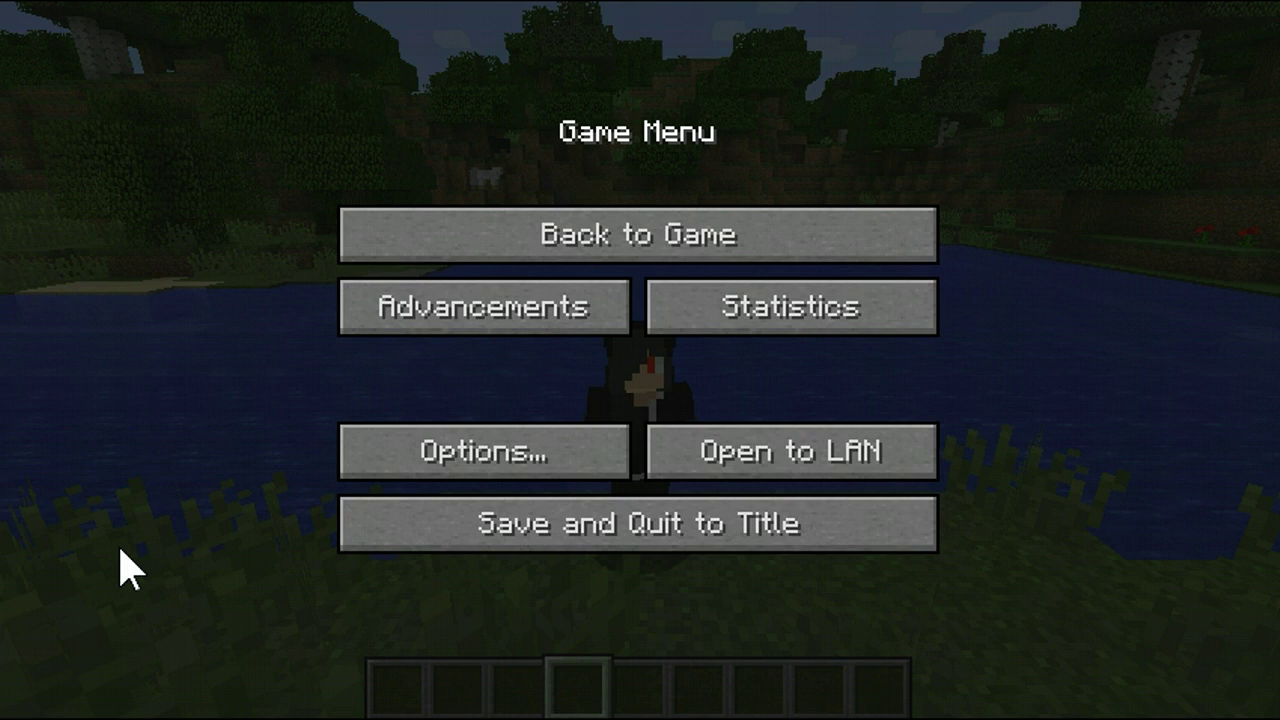
pyautogui.click(573, 252)
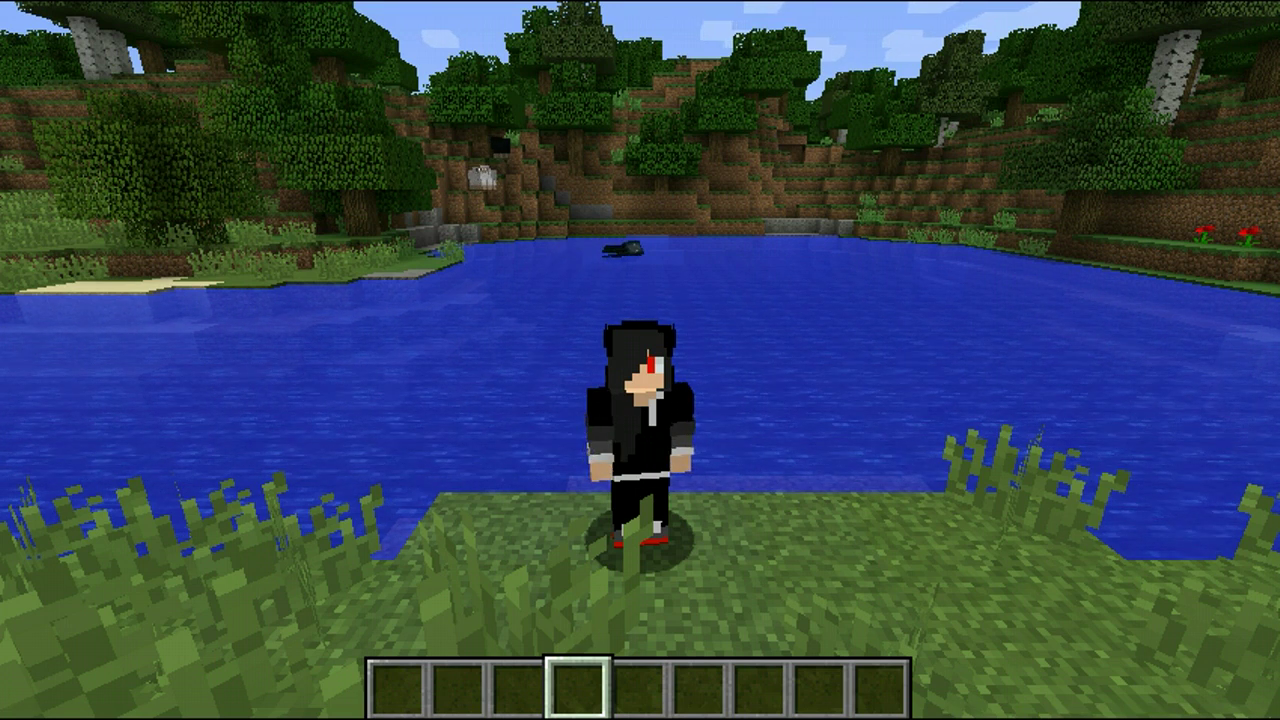
pyautogui.press('Escape')
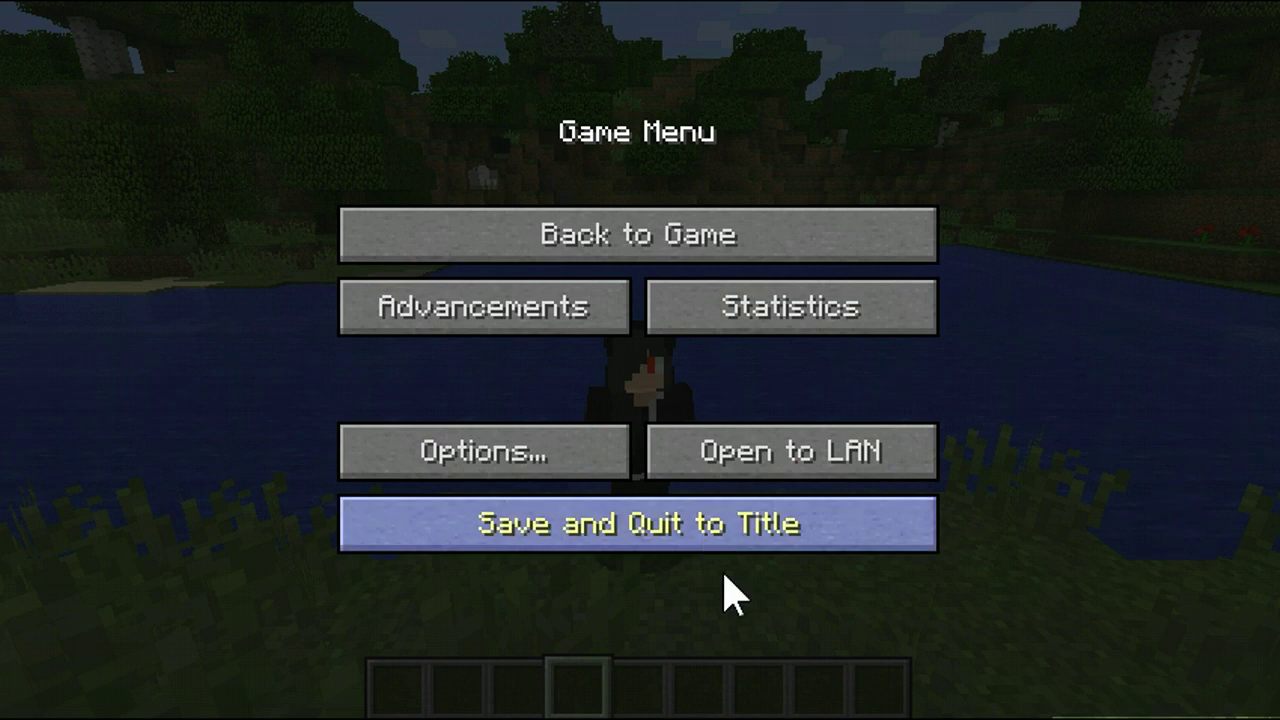
pyautogui.click(725, 530)
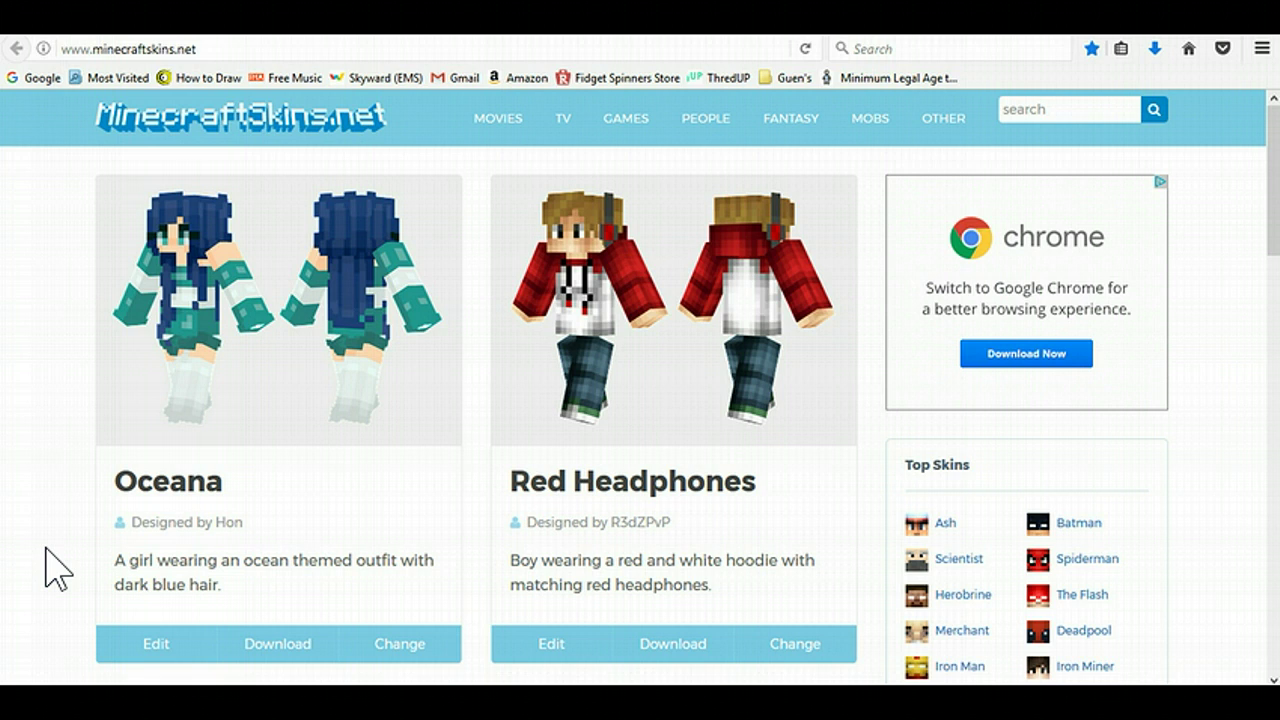
# Find the Captain Jack Sparrow skin in the list and open its page in the Skin Editor.
pyautogui.scroll(-8, 46, 468)
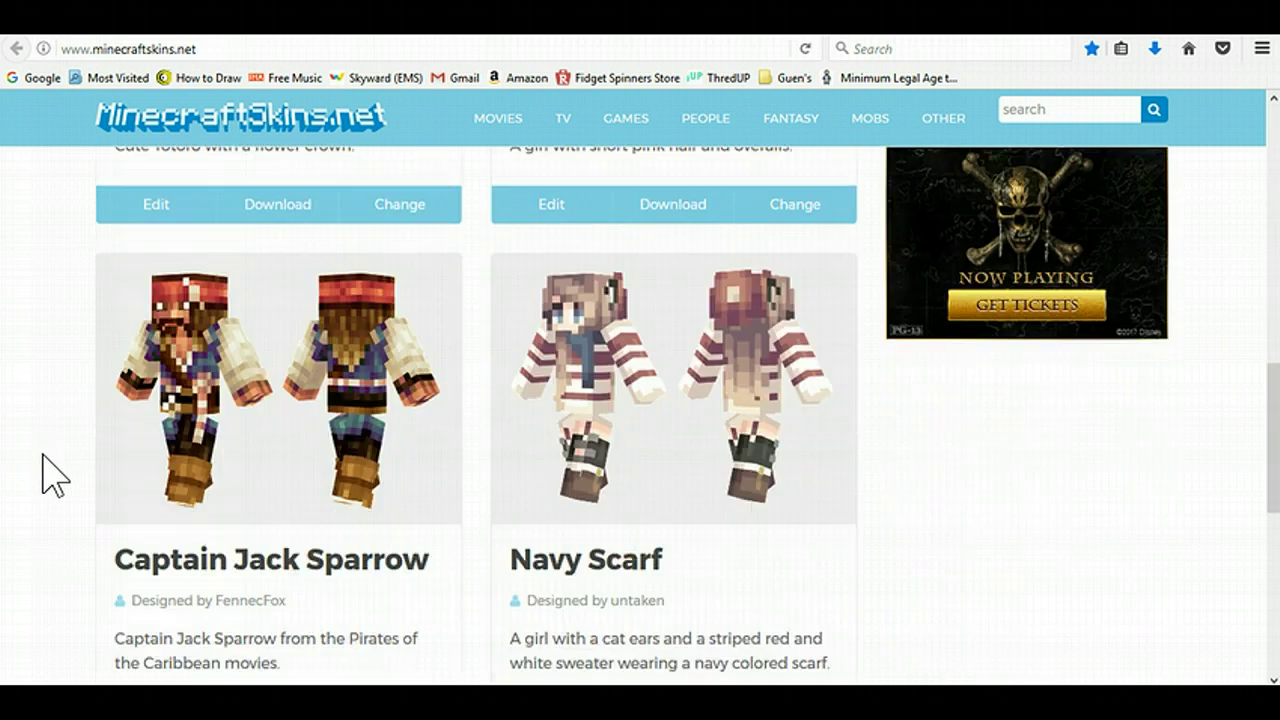
pyautogui.scroll(8, 46, 478)
pyautogui.scroll(1, 56, 483)
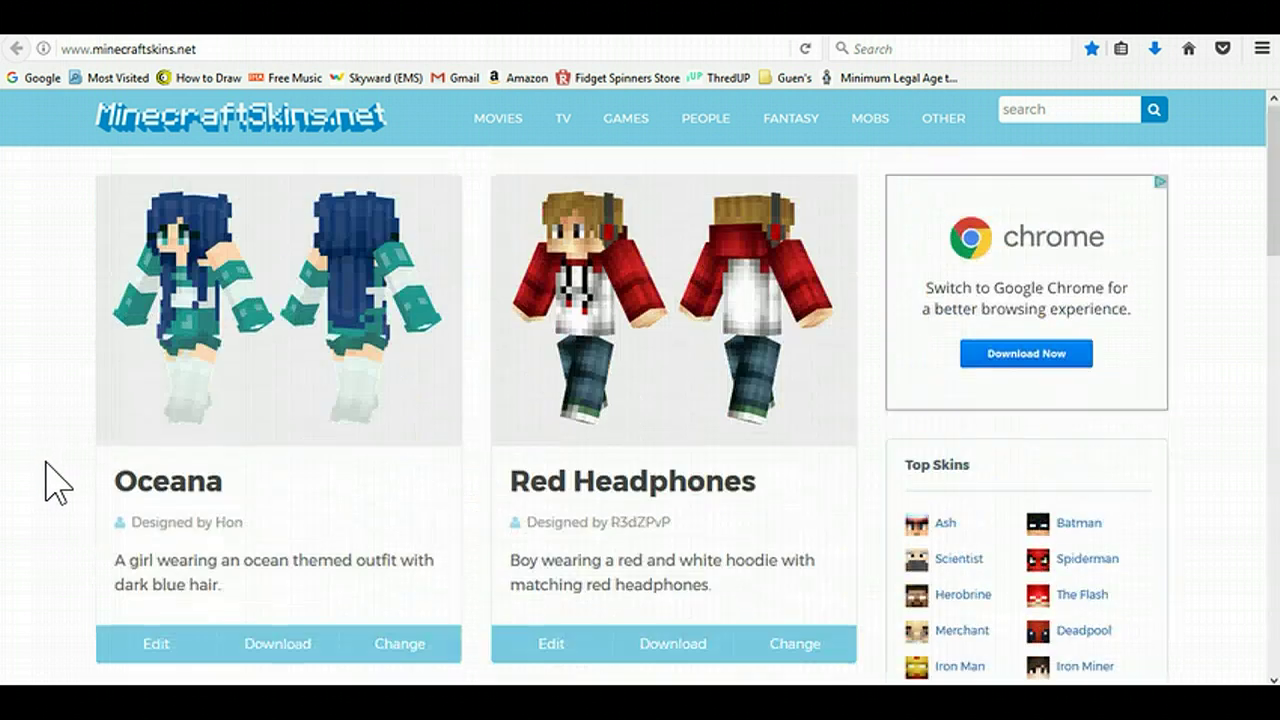
pyautogui.scroll(-3, 120, 478)
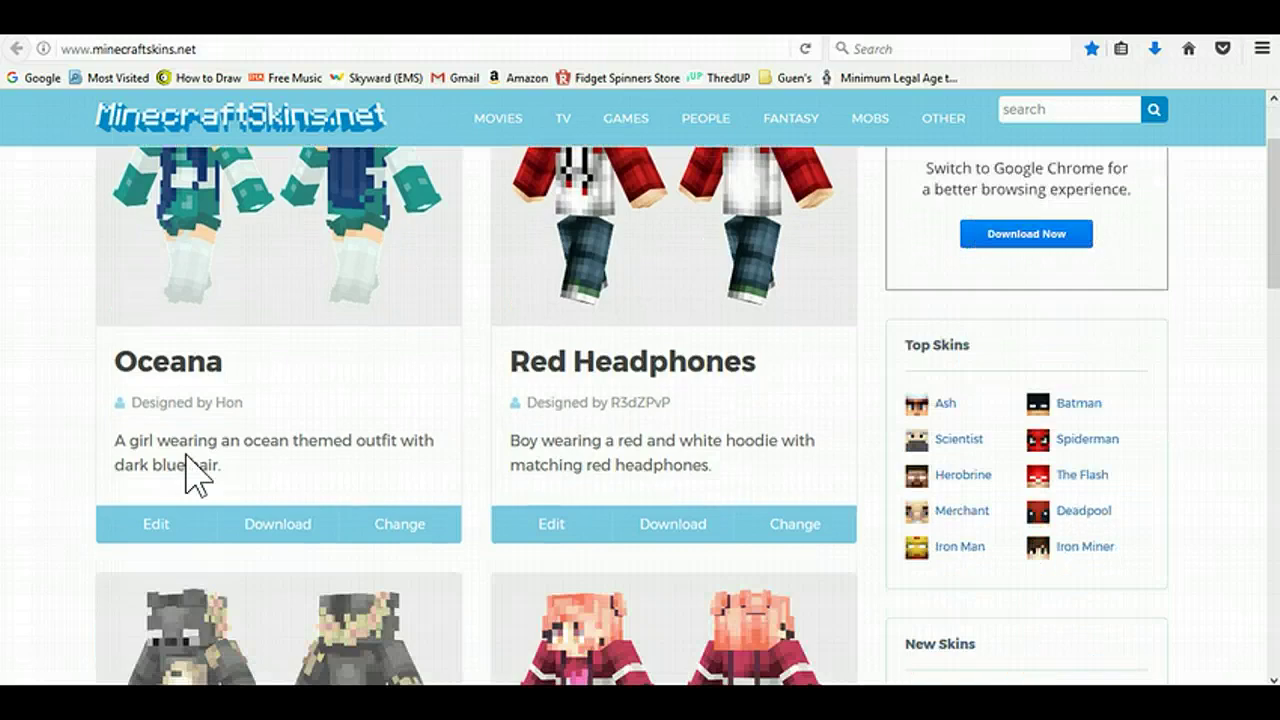
pyautogui.scroll(-3, 1215, 410)
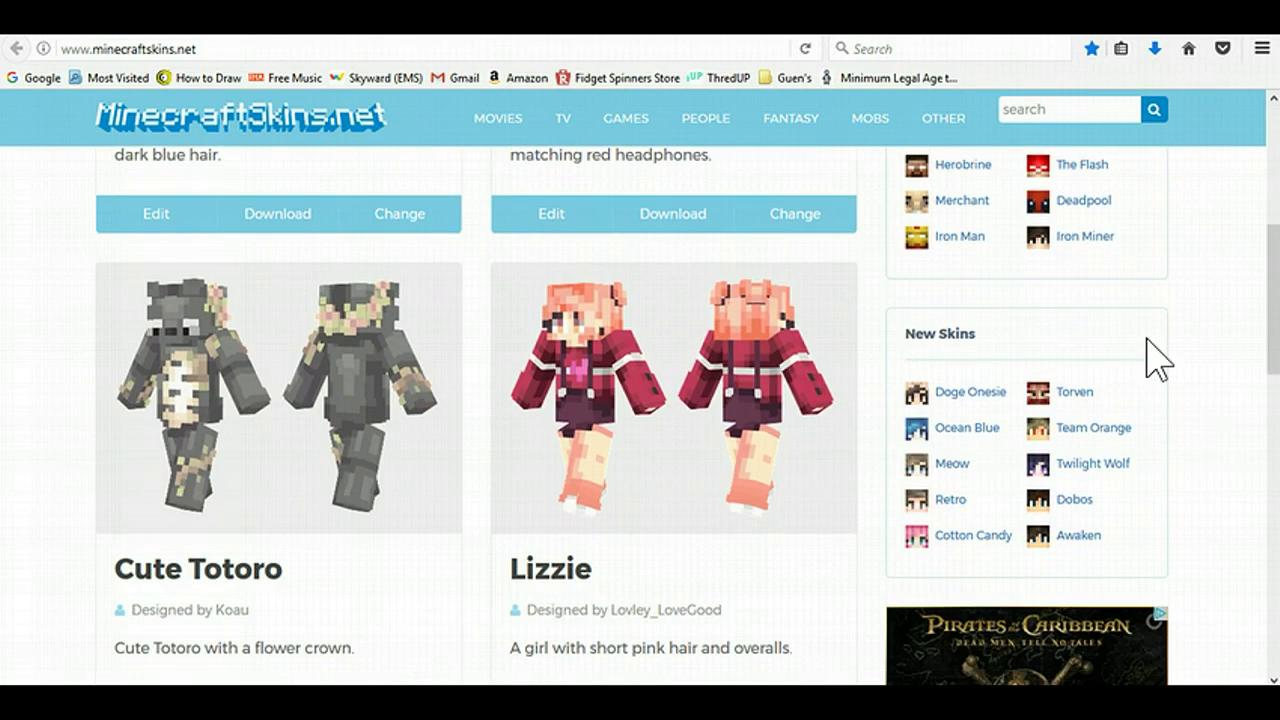
pyautogui.scroll(-7, 1210, 408)
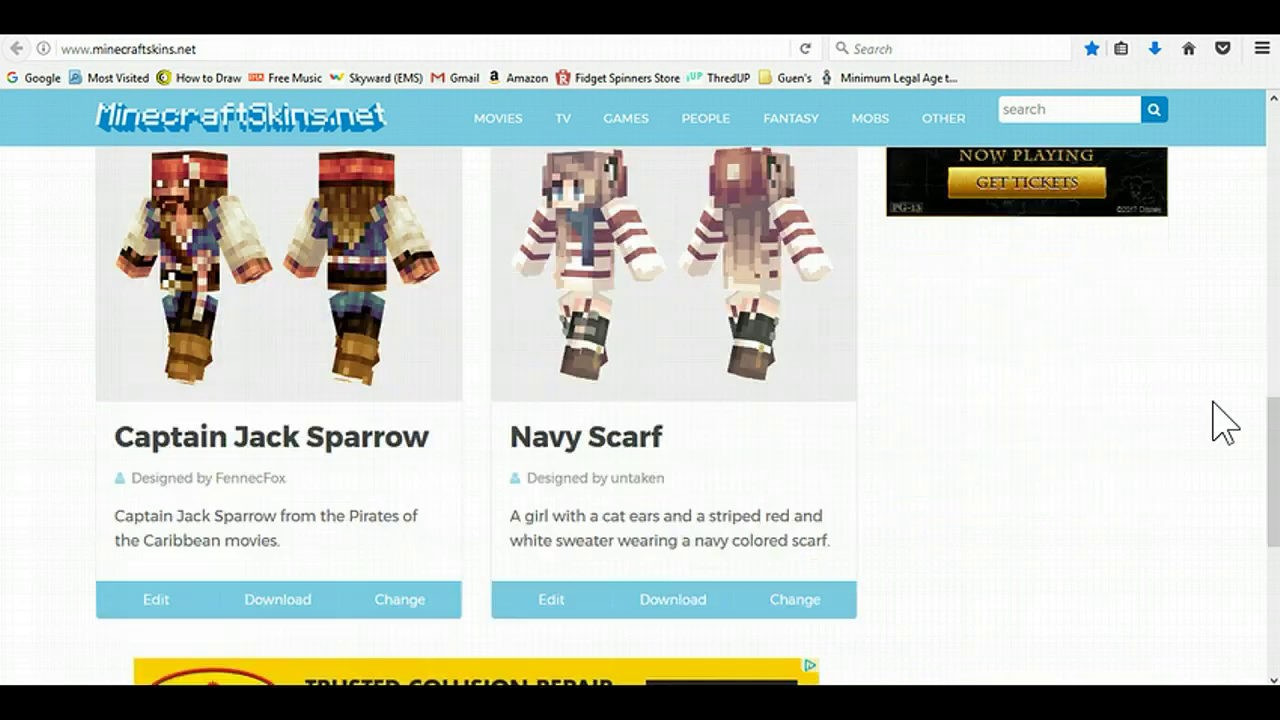
pyautogui.scroll(-1, 1222, 422)
pyautogui.scroll(3, 1220, 423)
pyautogui.scroll(-1, 1211, 423)
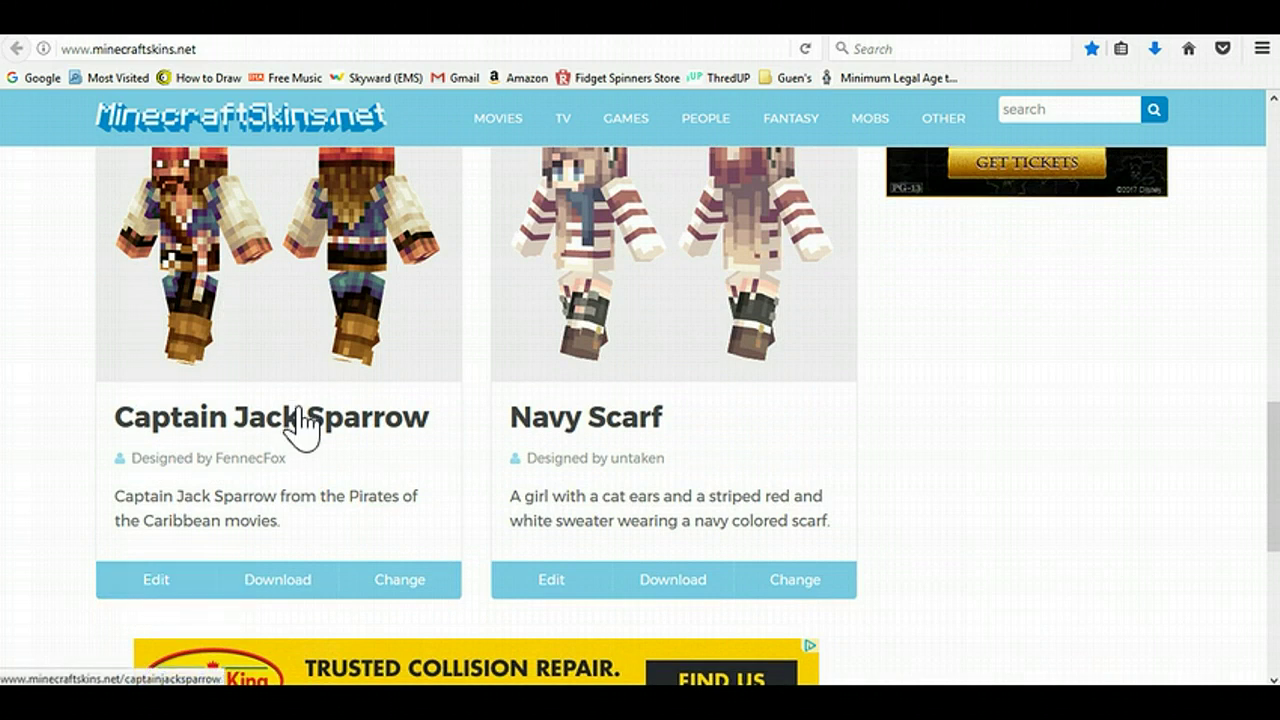
pyautogui.click(300, 428)
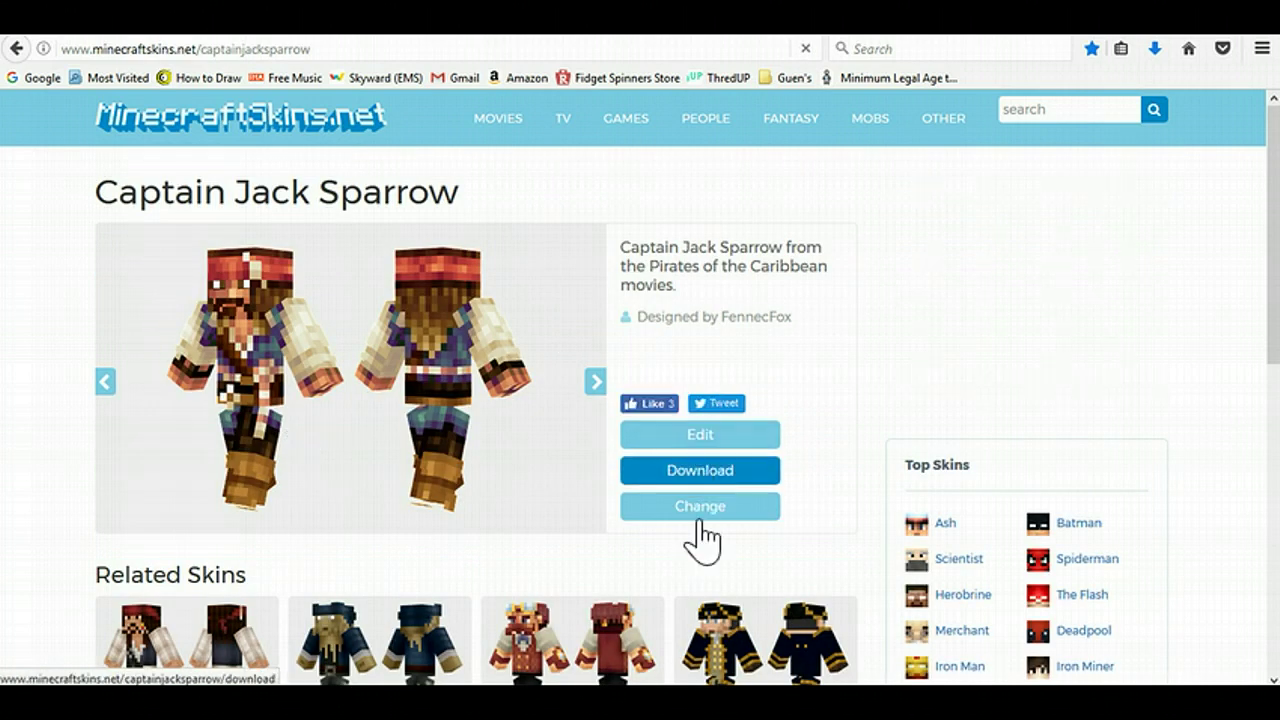
pyautogui.click(705, 438)
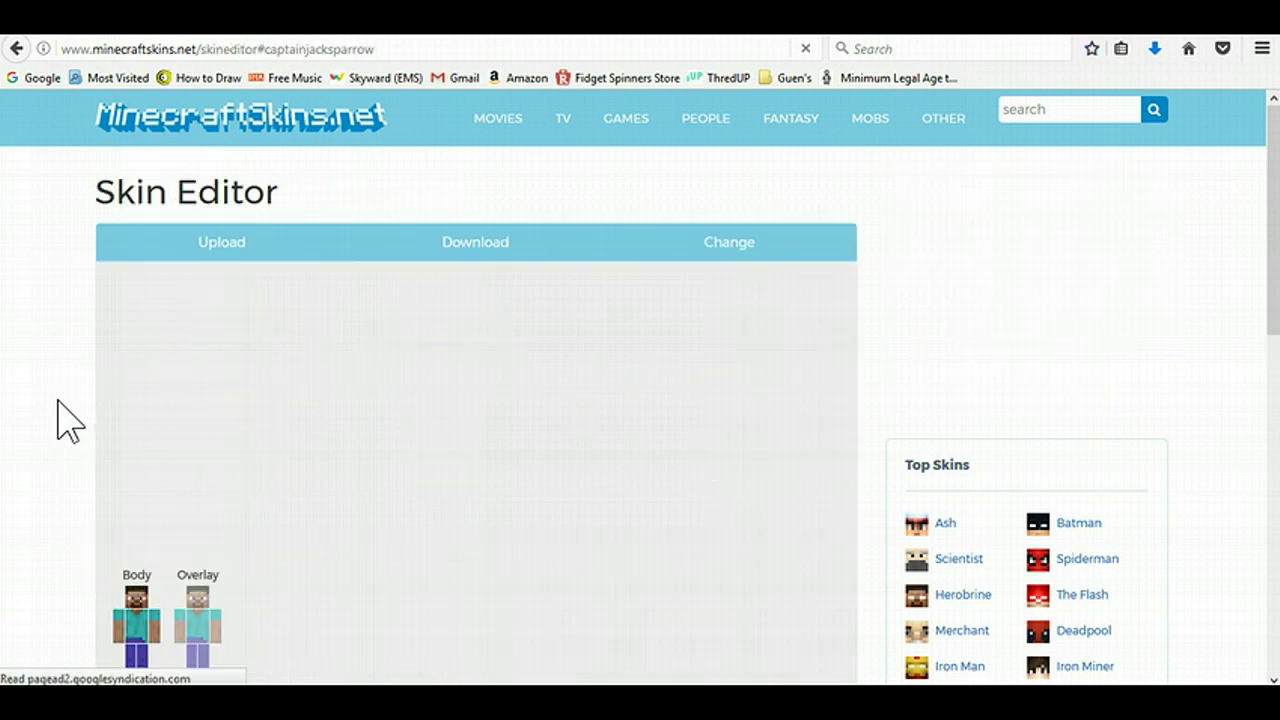
# Show the Captain Jack Sparrow skin's overlay layer.
pyautogui.scroll(-2, 57, 420)
pyautogui.scroll(2, 63, 420)
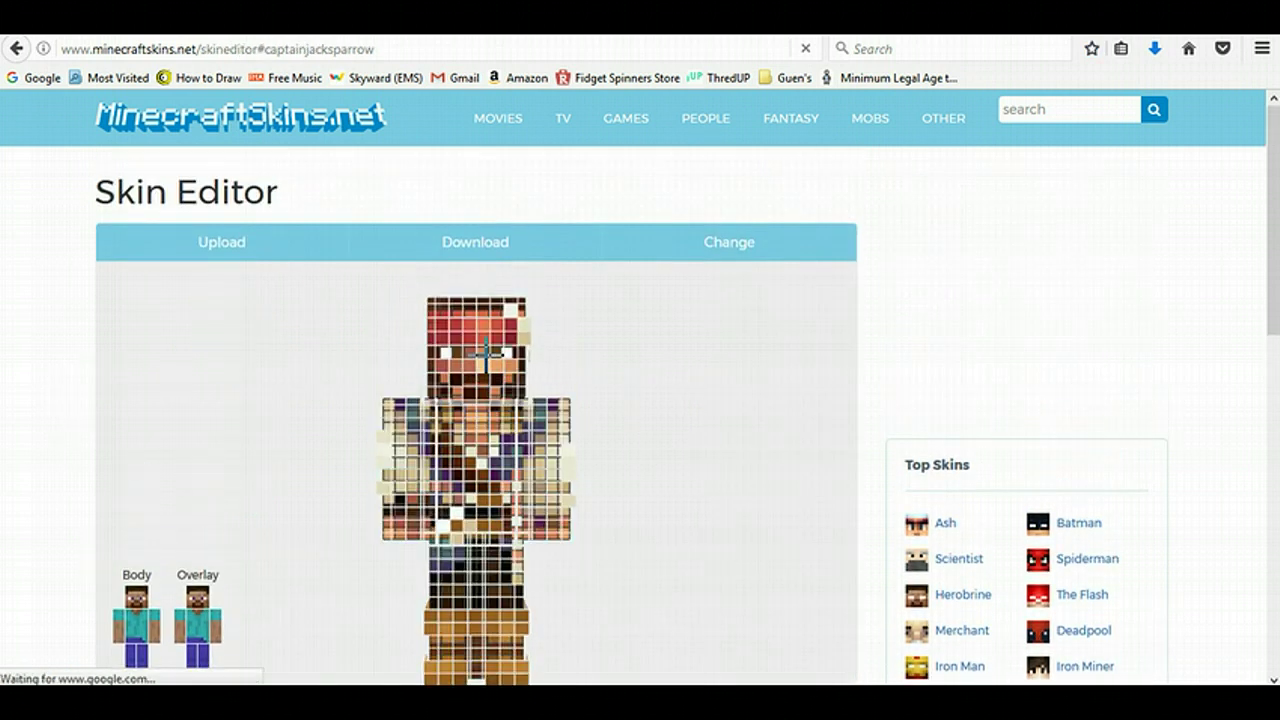
pyautogui.scroll(-2, 6, 449)
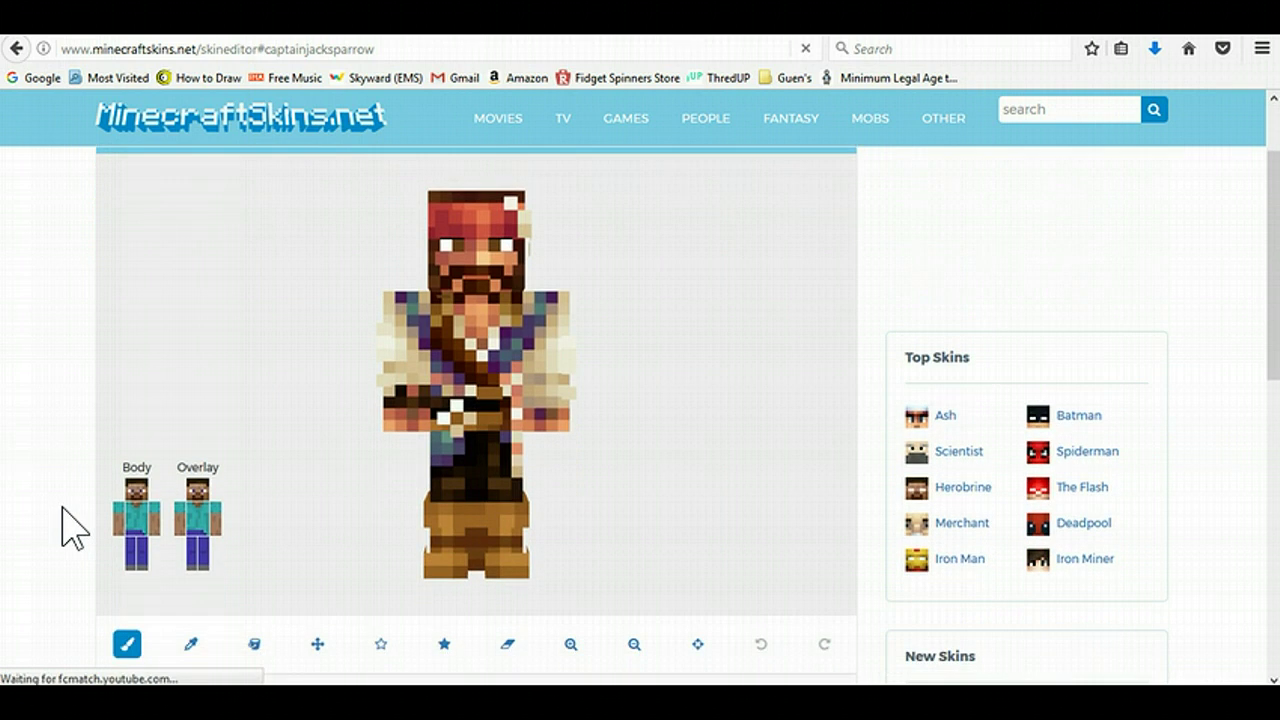
pyautogui.click(200, 512)
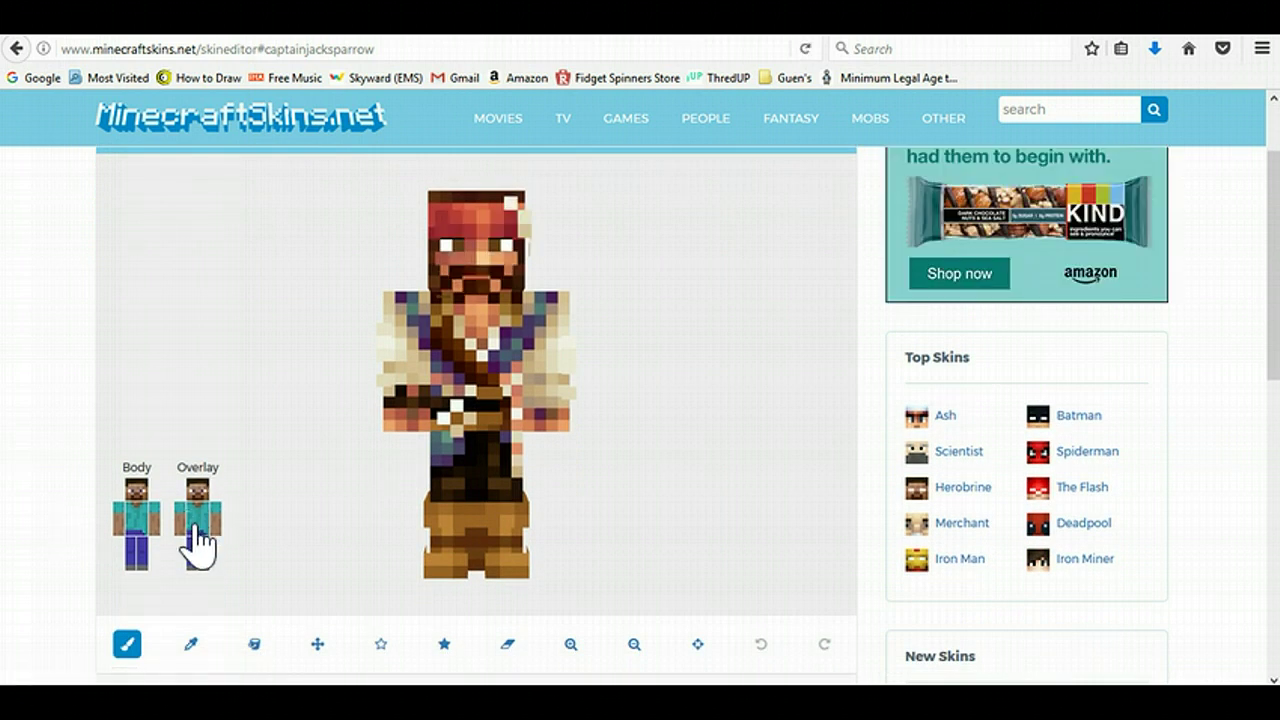
# Pick white as the paint colour and open the player model list.
pyautogui.scroll(-6, 200, 450)
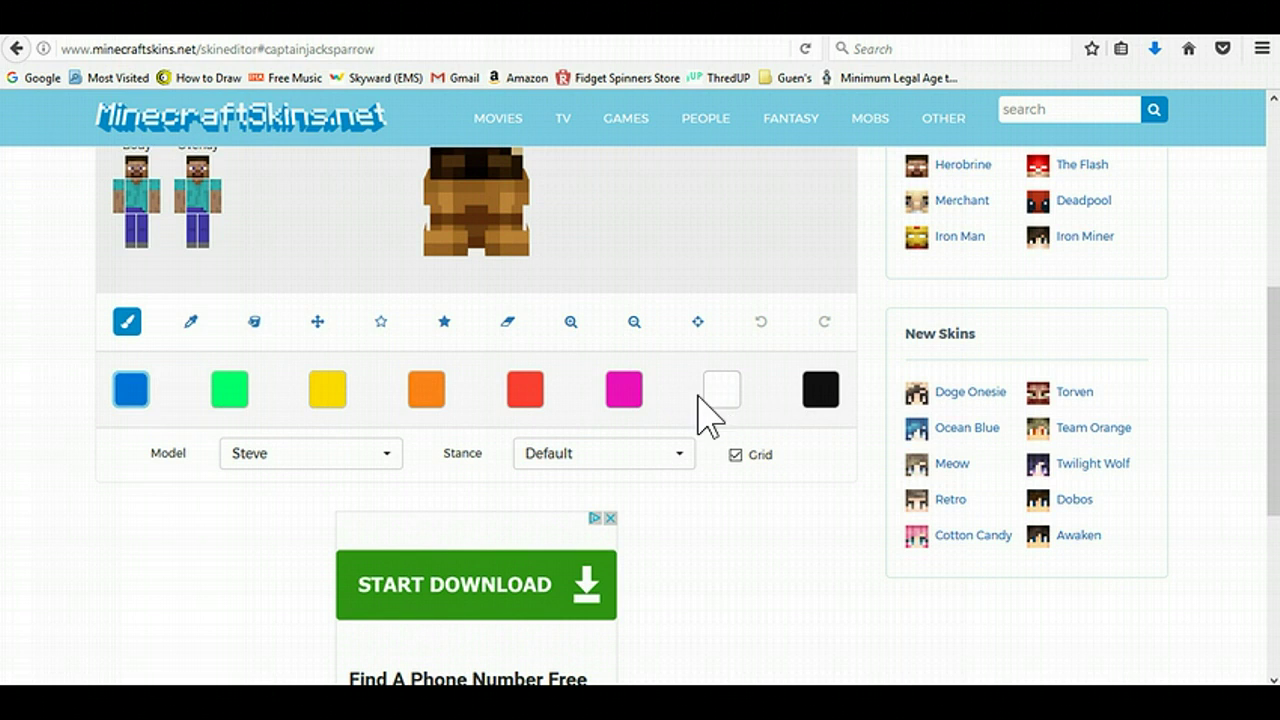
pyautogui.click(713, 397)
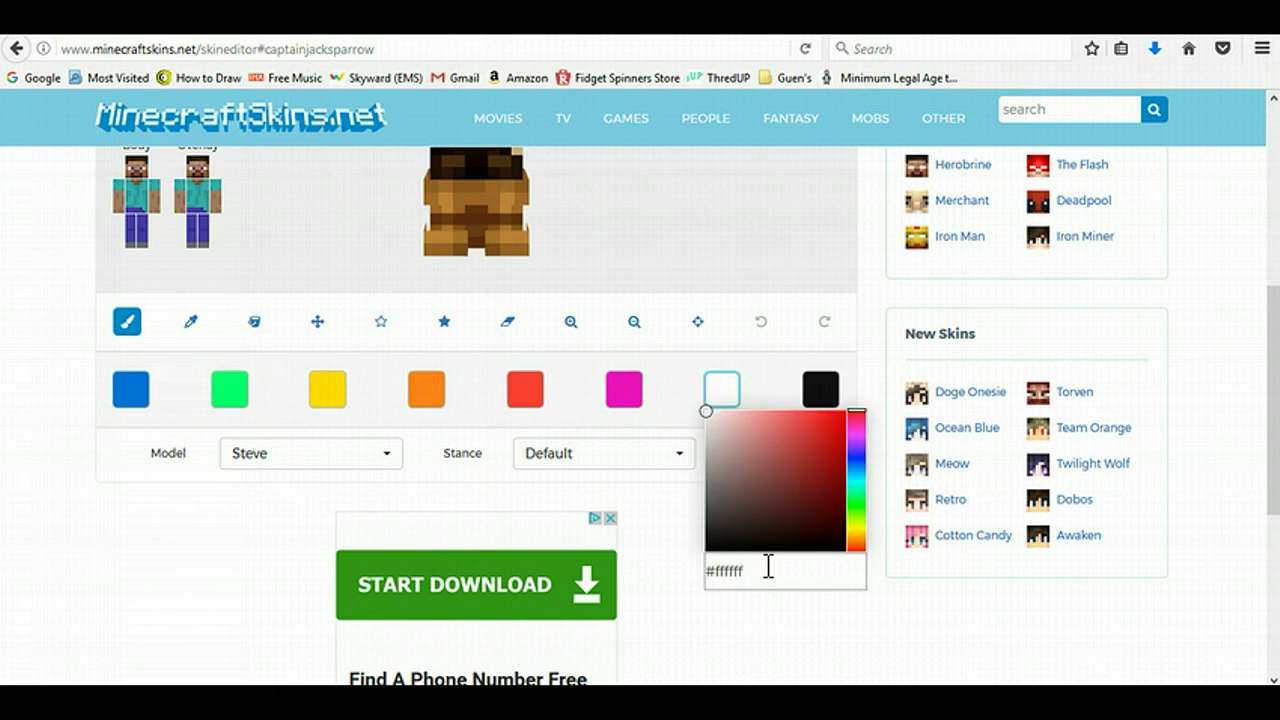
pyautogui.click(388, 468)
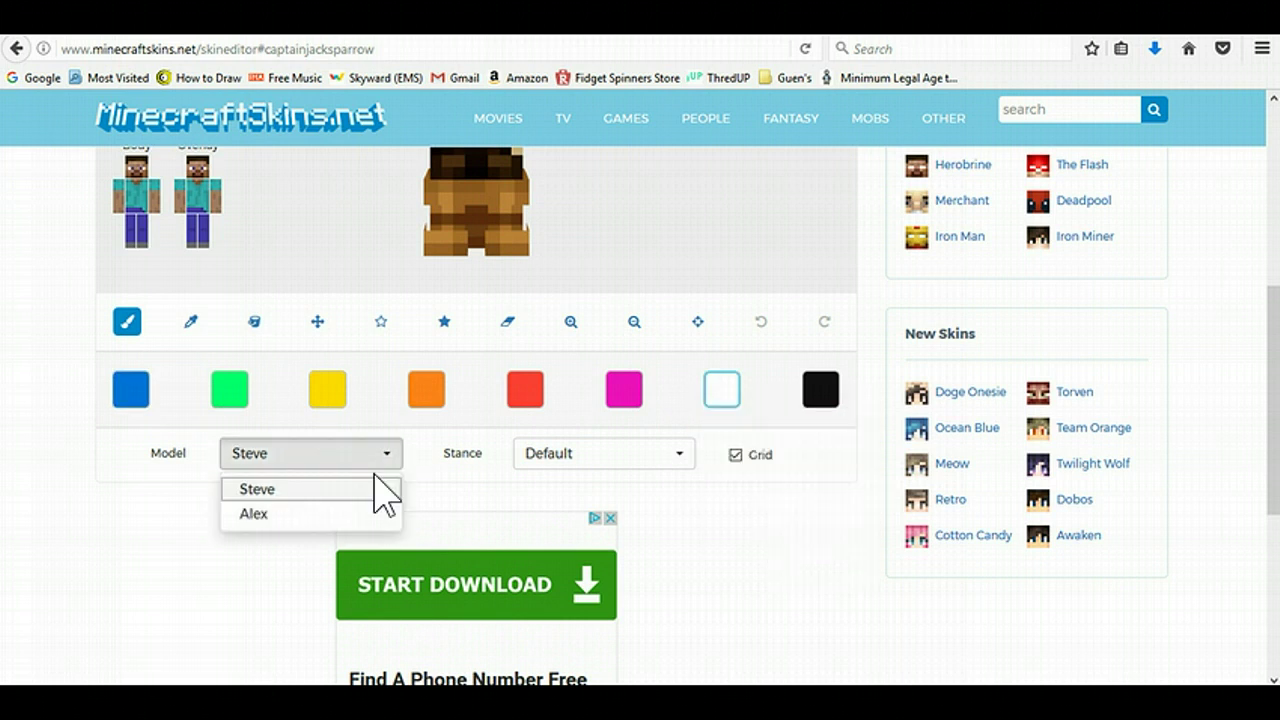
# Switch the model to Alex and keep the Default stance.
pyautogui.click(253, 515)
pyautogui.scroll(5, 2, 514)
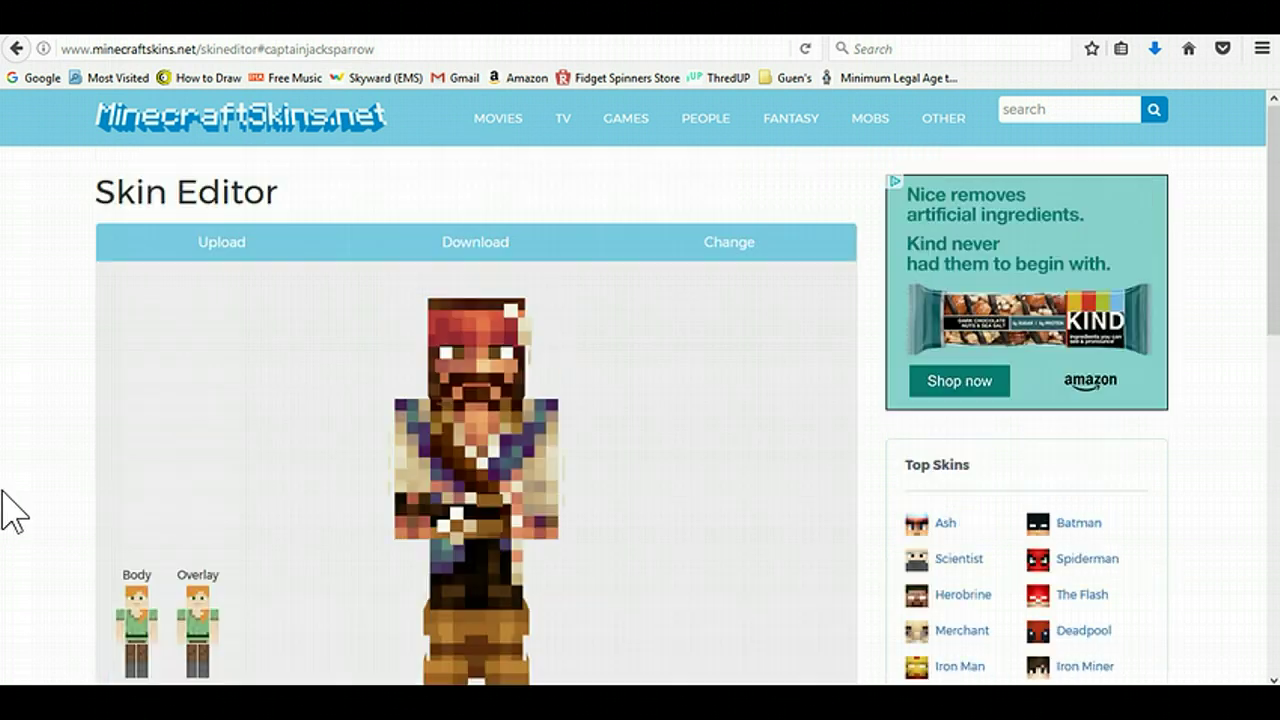
pyautogui.scroll(-5, 8, 490)
pyautogui.scroll(1, 51, 503)
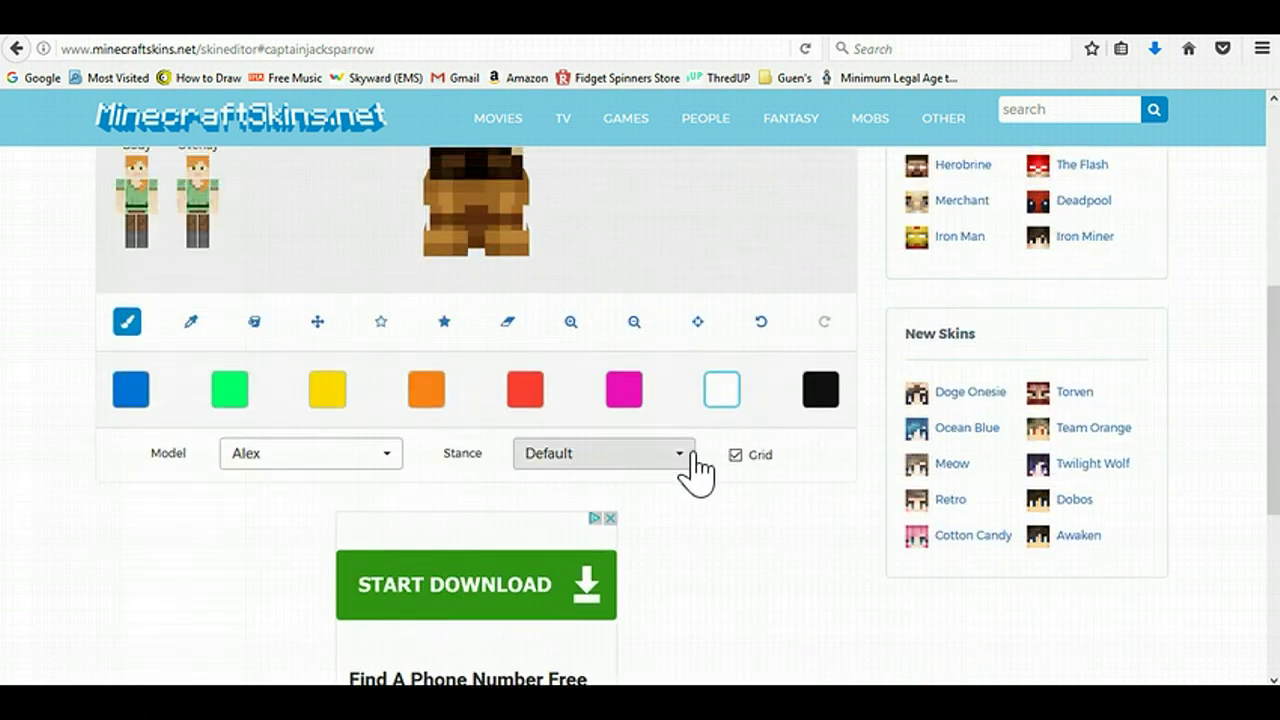
pyautogui.click(690, 465)
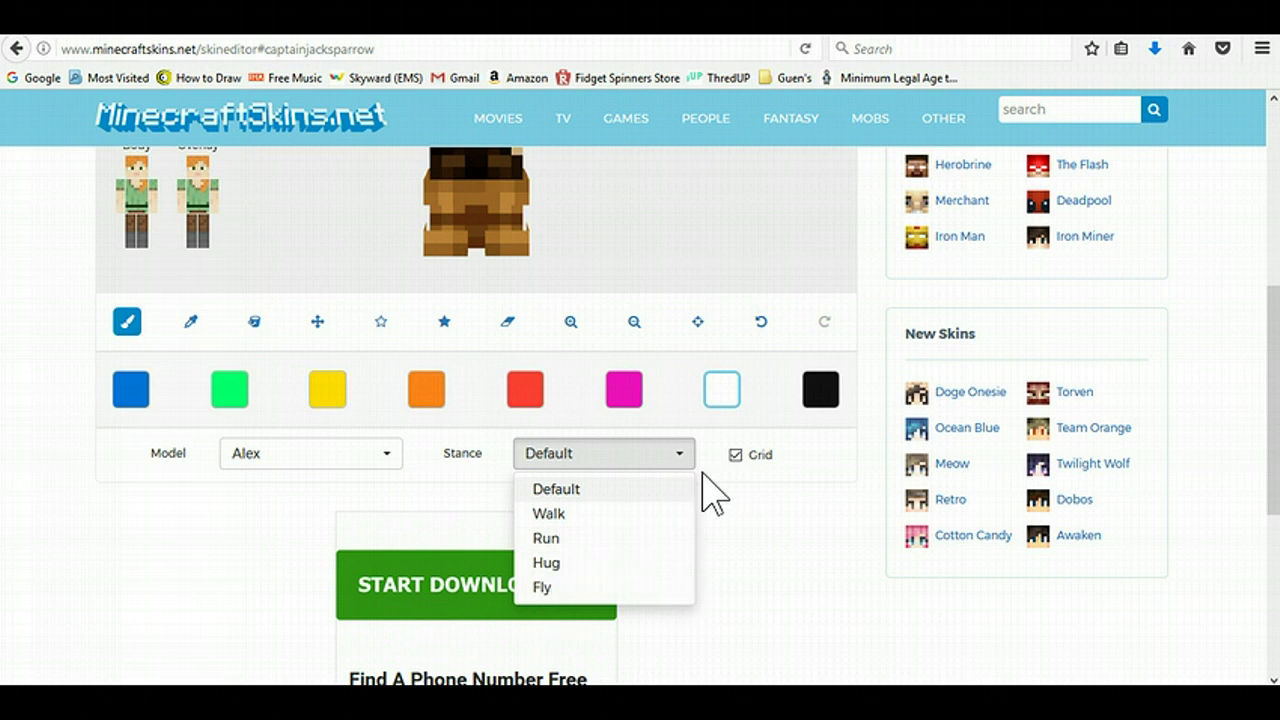
pyautogui.click(776, 515)
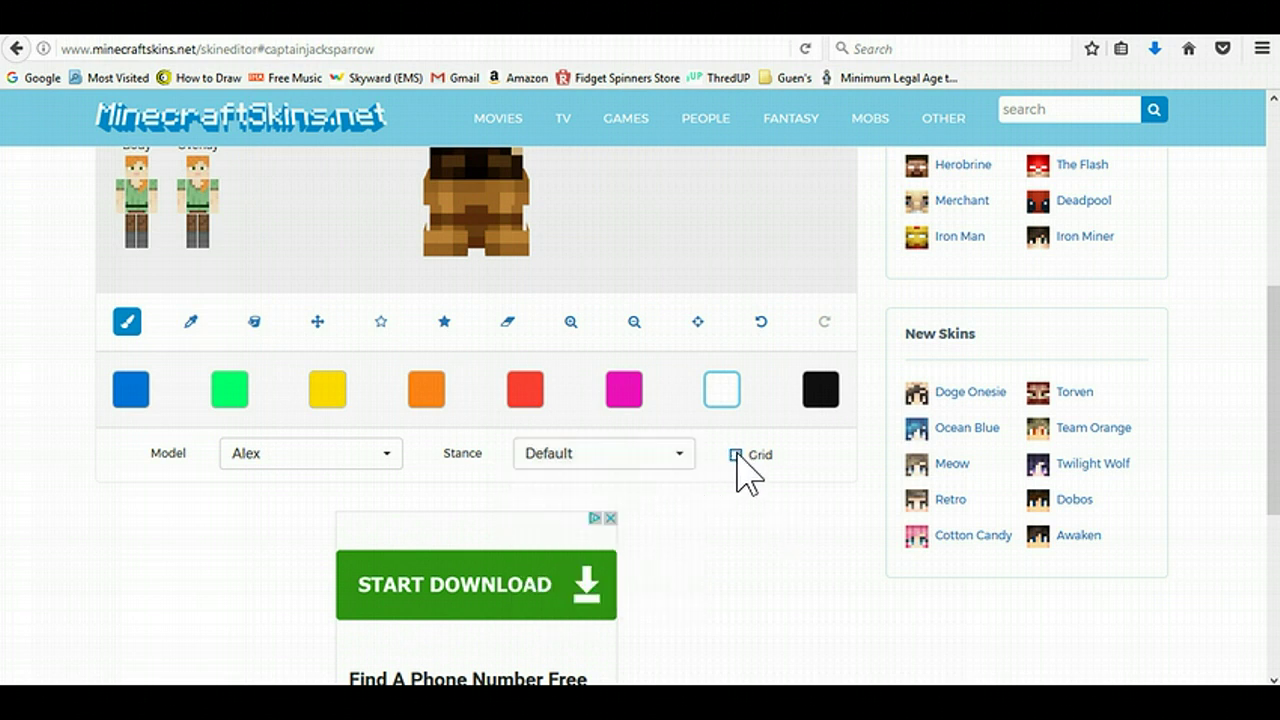
# Paint a white stroke across the belt, then undo the white strokes.
pyautogui.scroll(5, 720, 478)
pyautogui.moveTo(471, 392)
pyautogui.mouseDown()
pyautogui.moveTo(501, 393)
pyautogui.moveTo(455, 432)
pyautogui.mouseUp()
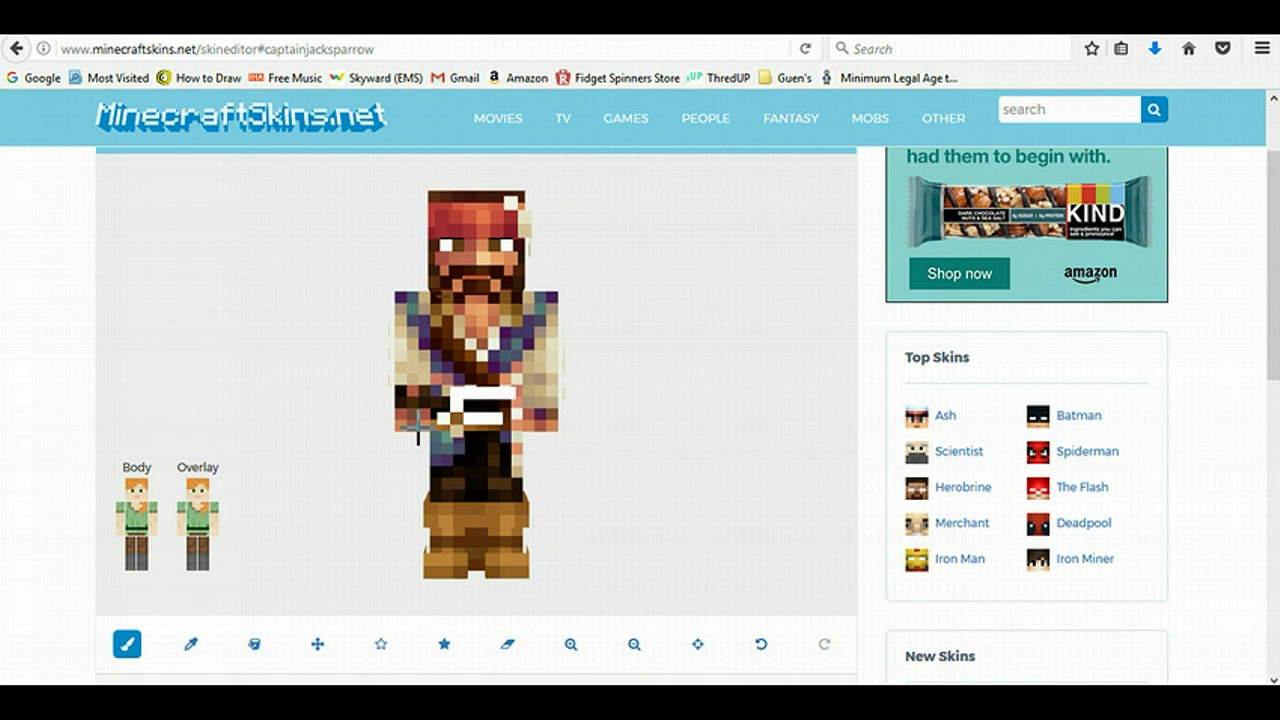
pyautogui.click(762, 645)
pyautogui.click(763, 645)
pyautogui.click(763, 645)
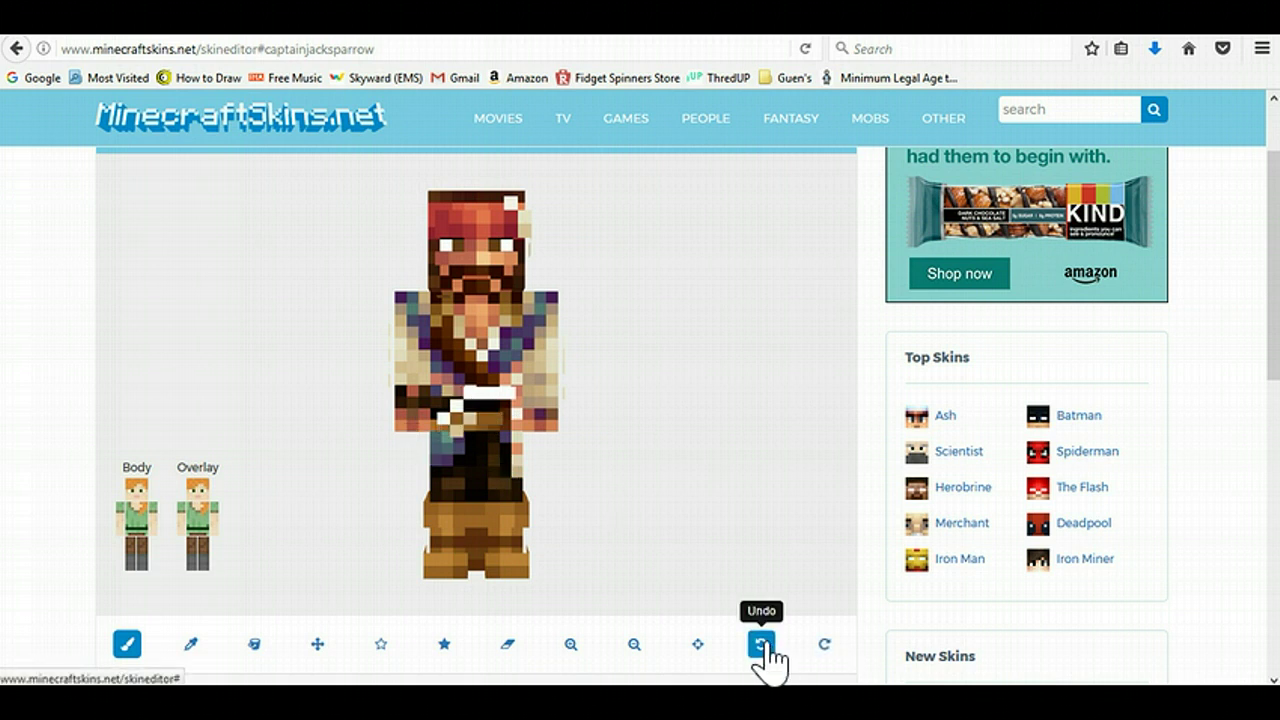
pyautogui.click(763, 645)
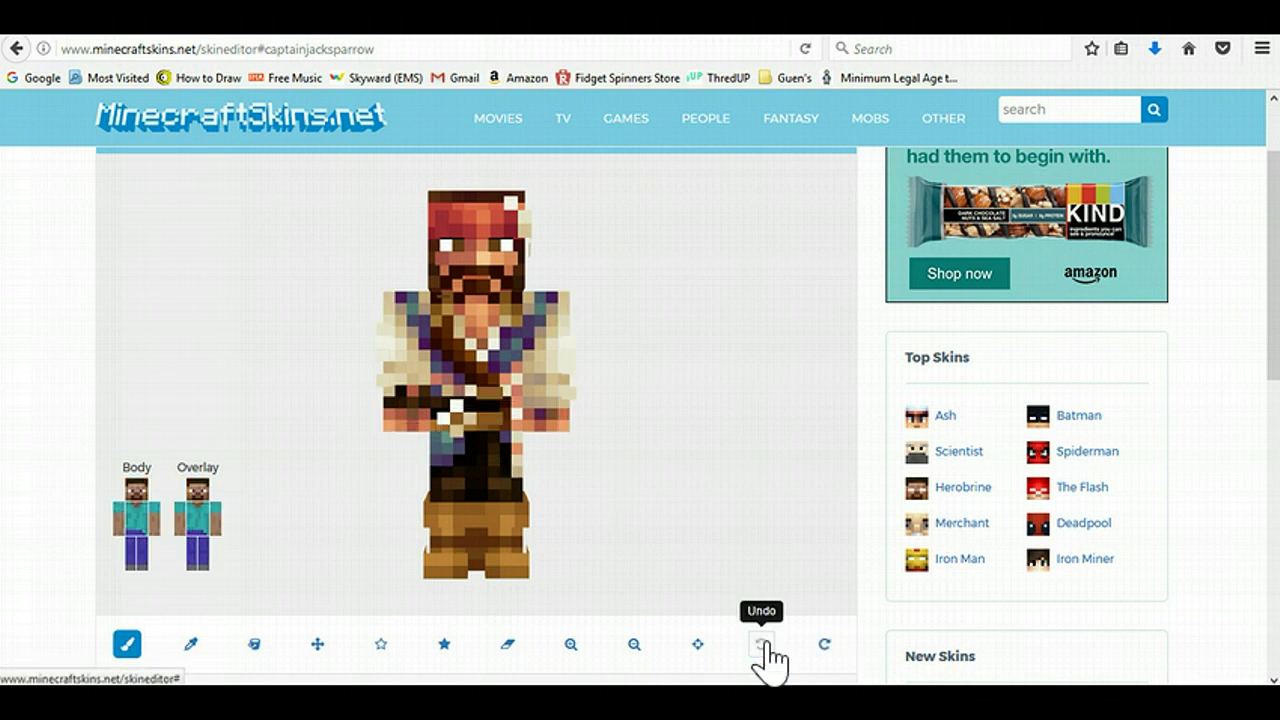
# Load the Teenage Emo skin into the editor in place of Captain Jack Sparrow.
pyautogui.scroll(-7, 620, 500)
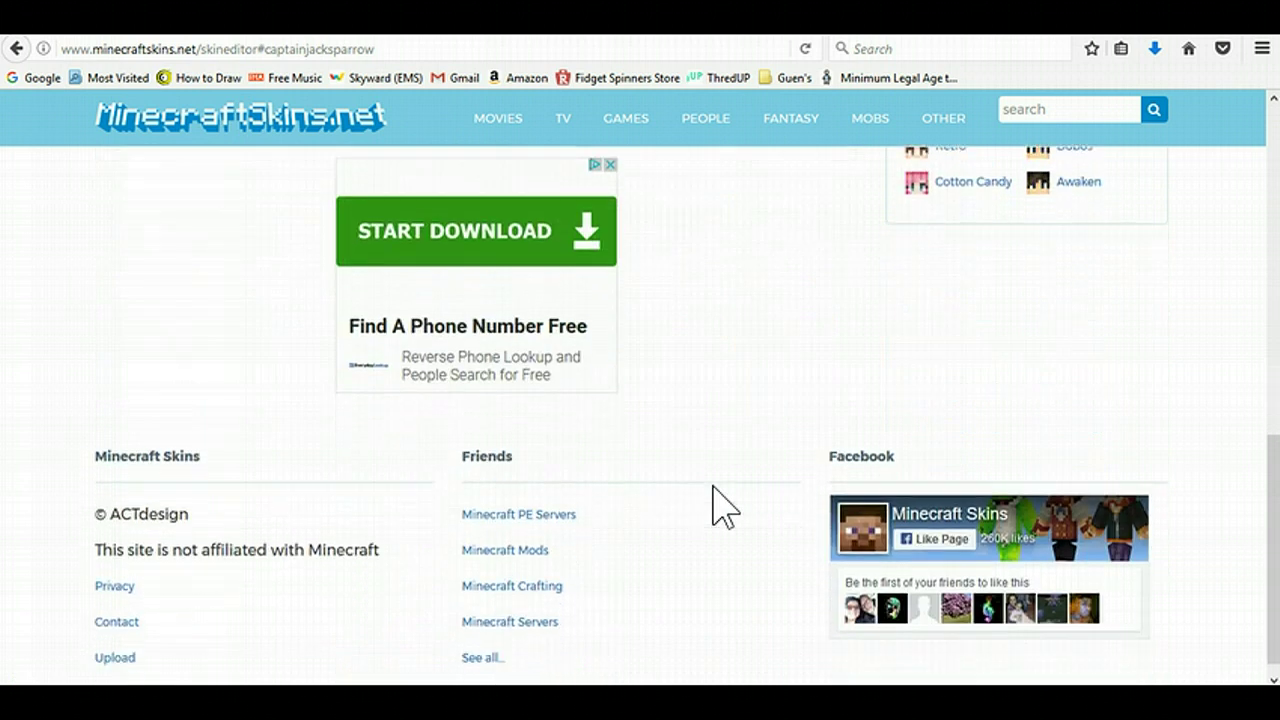
pyautogui.scroll(8, 777, 463)
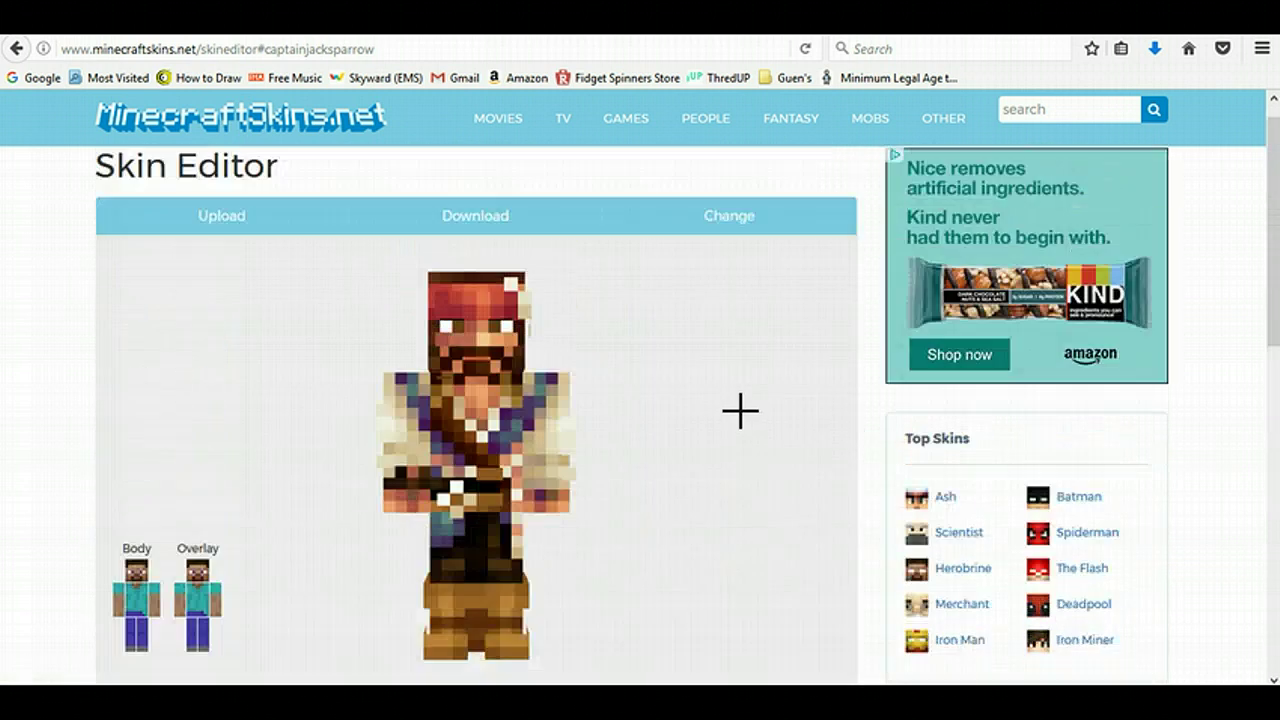
pyautogui.scroll(1, 740, 410)
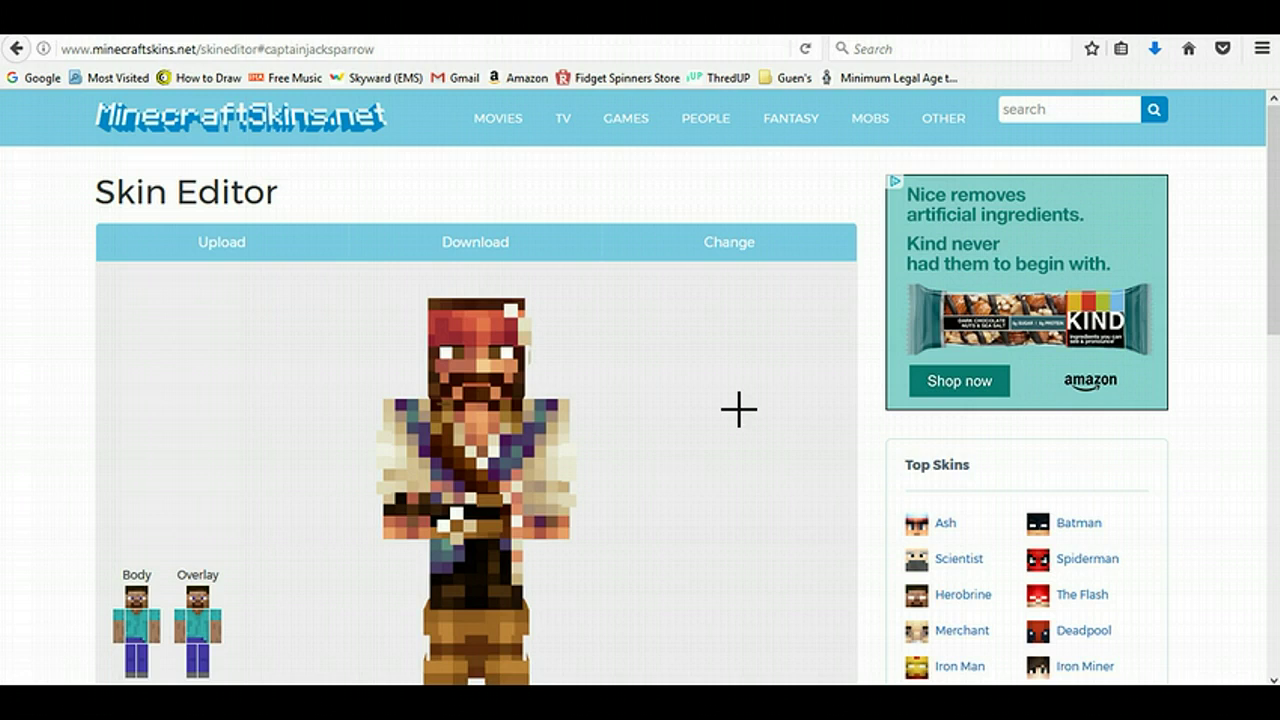
pyautogui.hotkey('alt', 'Left')
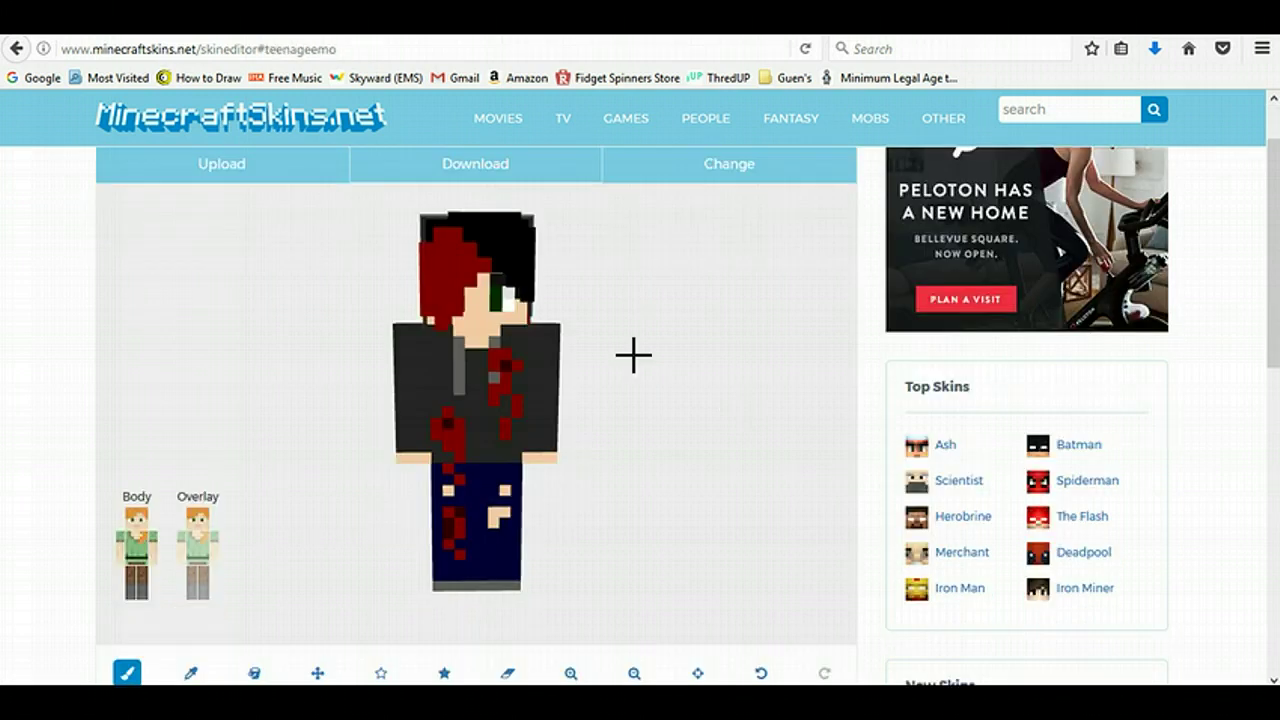
# Rotate the Teenage Emo skin's 3D preview, then return to the Captain Jack Sparrow editor.
pyautogui.moveTo(277, 417); pyautogui.dragTo(697, 409)
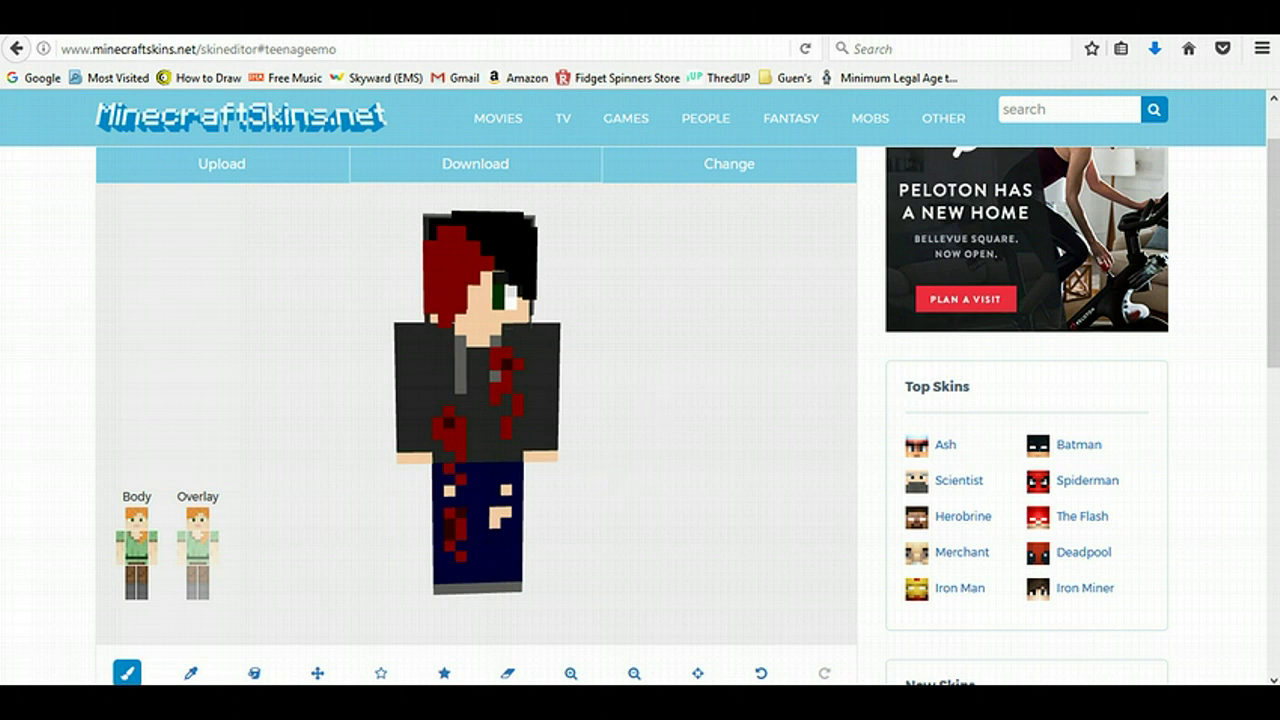
pyautogui.click(272, 168)
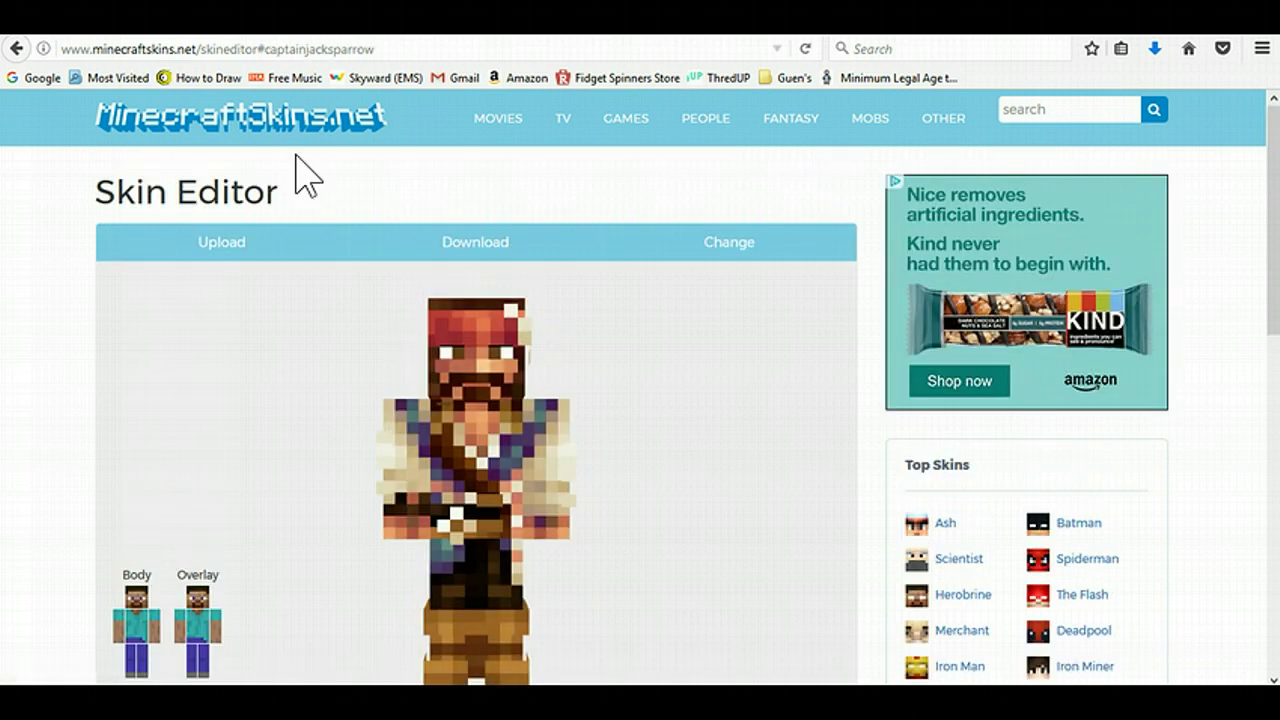
# Browse the Movies category and Cute Totoro page, then reload the Teenage Emo skin in the editor.
pyautogui.click(503, 118)
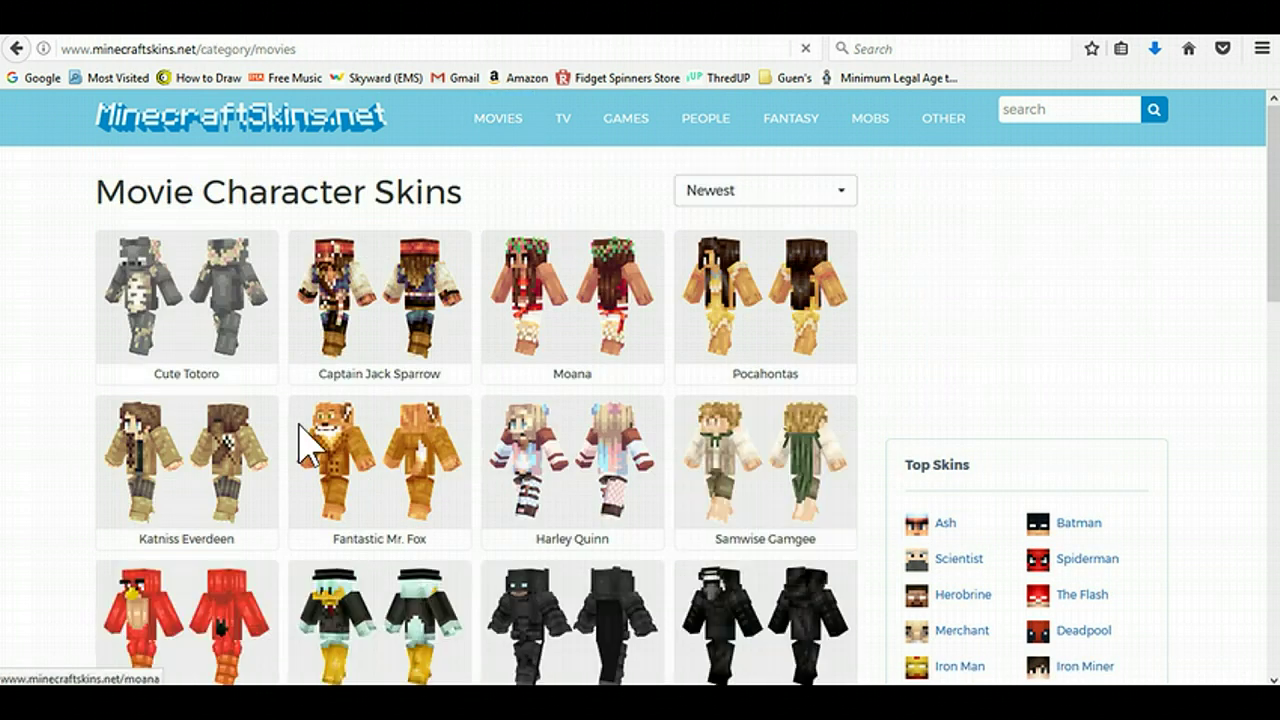
pyautogui.click(195, 300)
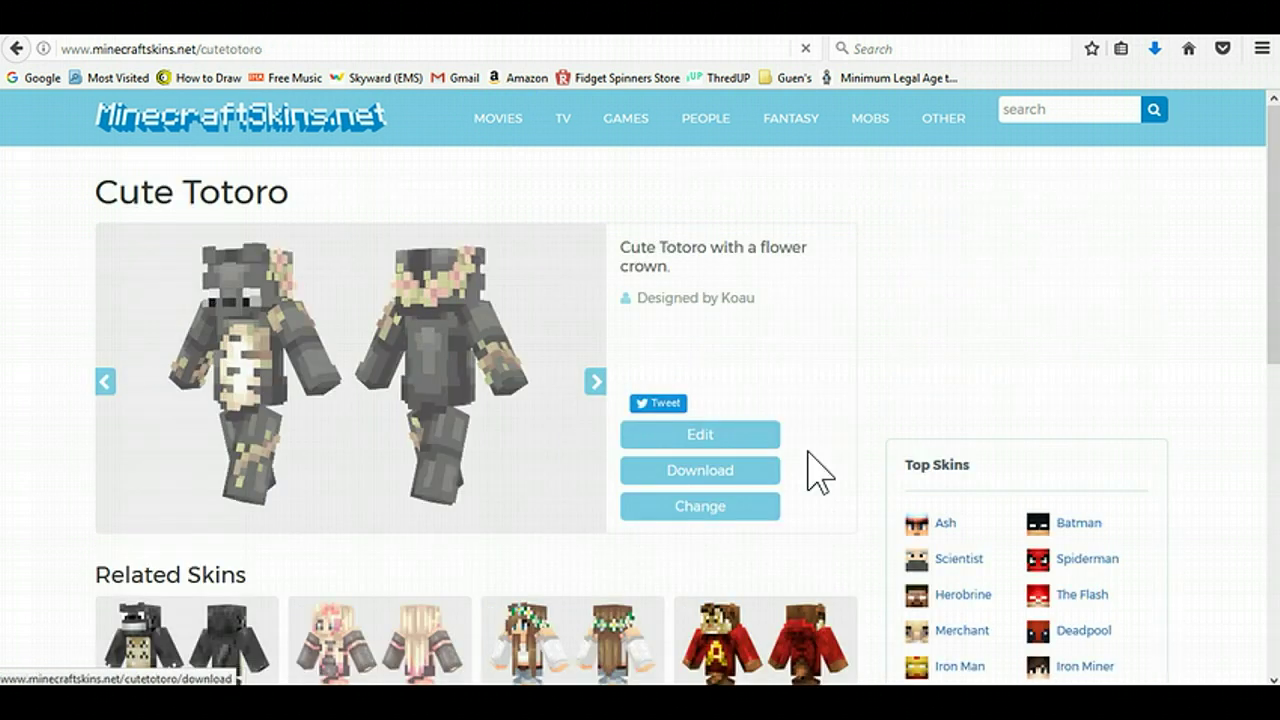
pyautogui.click(716, 512)
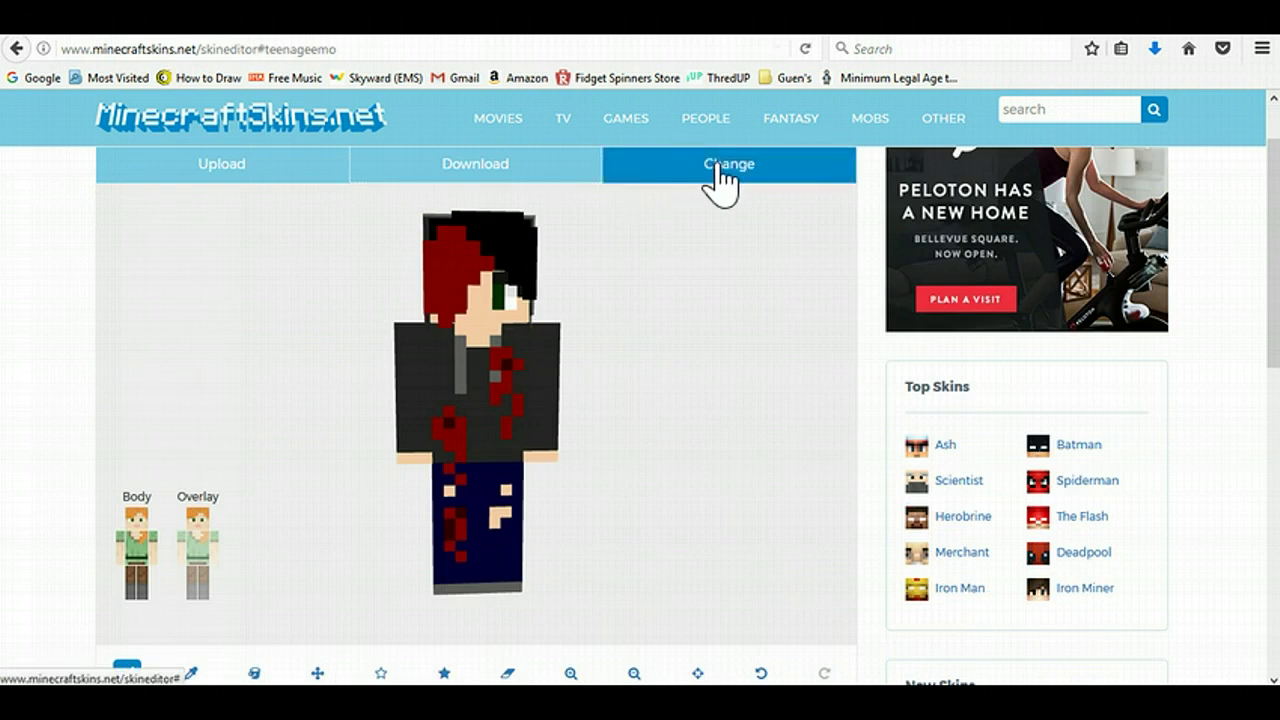
# Send the emo skin to Minecraft.net and log in with the account e-mail and password.
pyautogui.click(717, 166)
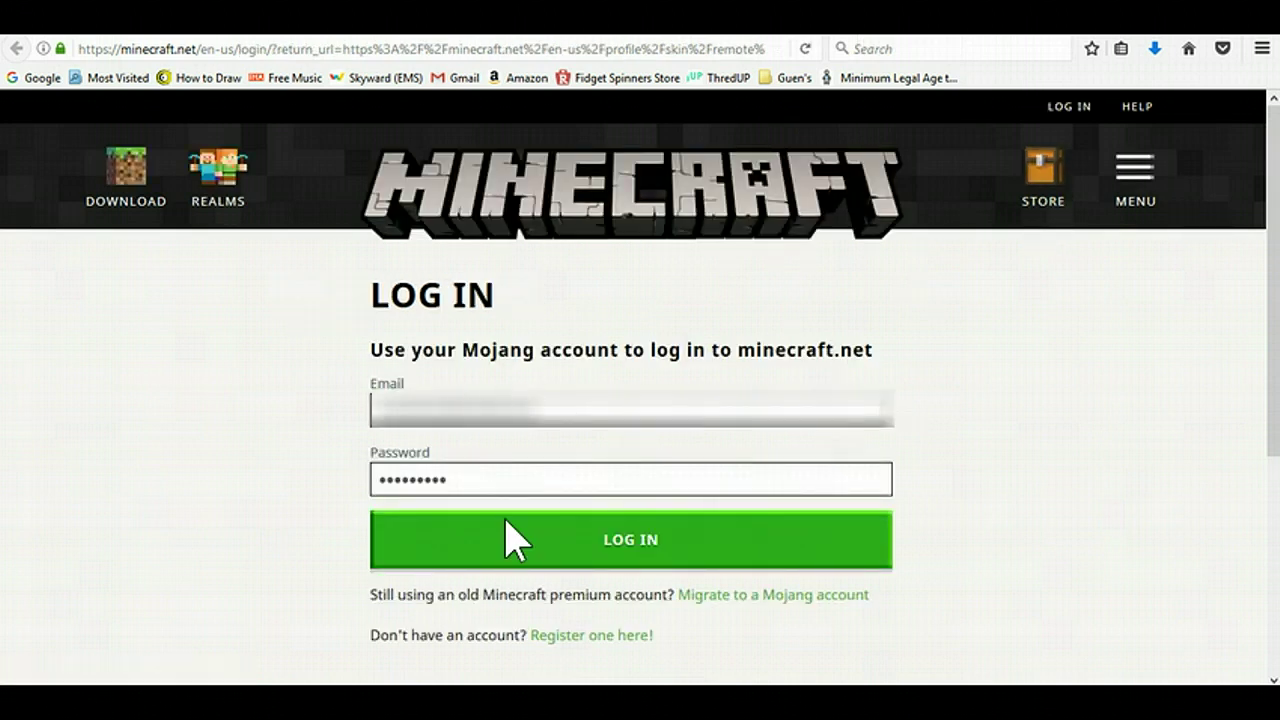
pyautogui.click(510, 540)
pyautogui.scroll(-3, 1069, 514)
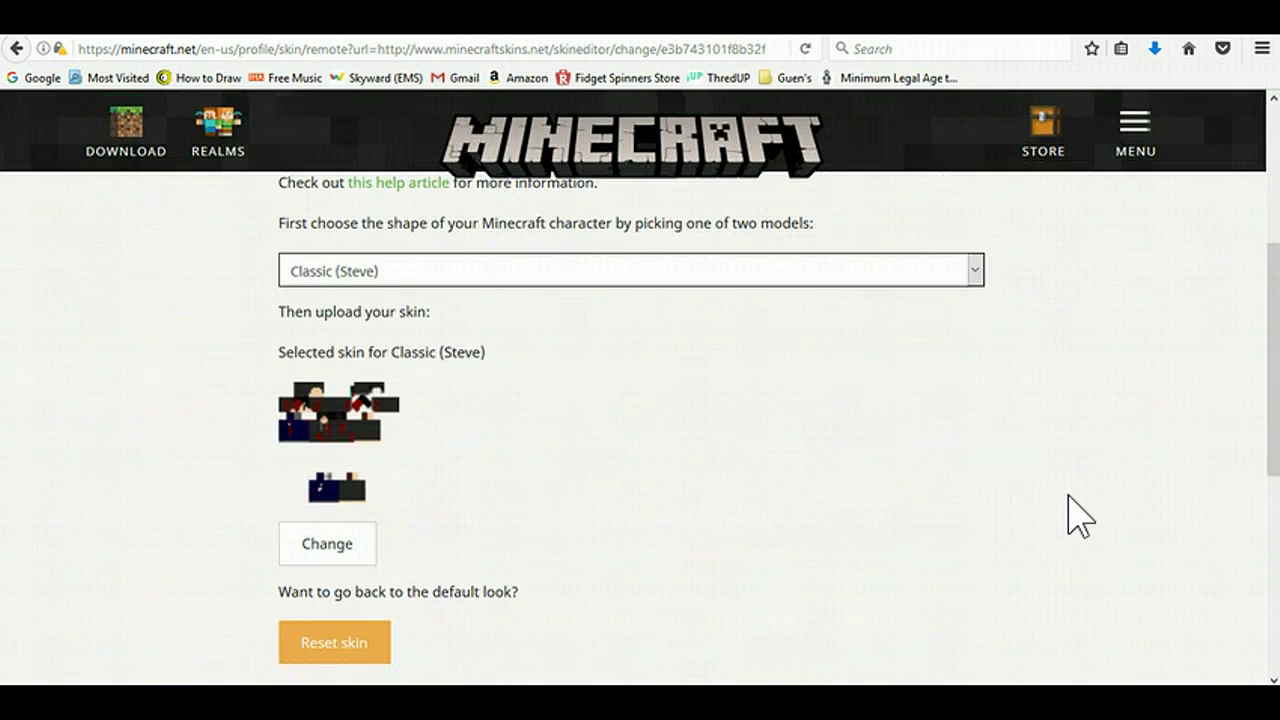
# Choose the Slim (Alex) model and apply the Teenage Emo skin to the account.
pyautogui.click(974, 270)
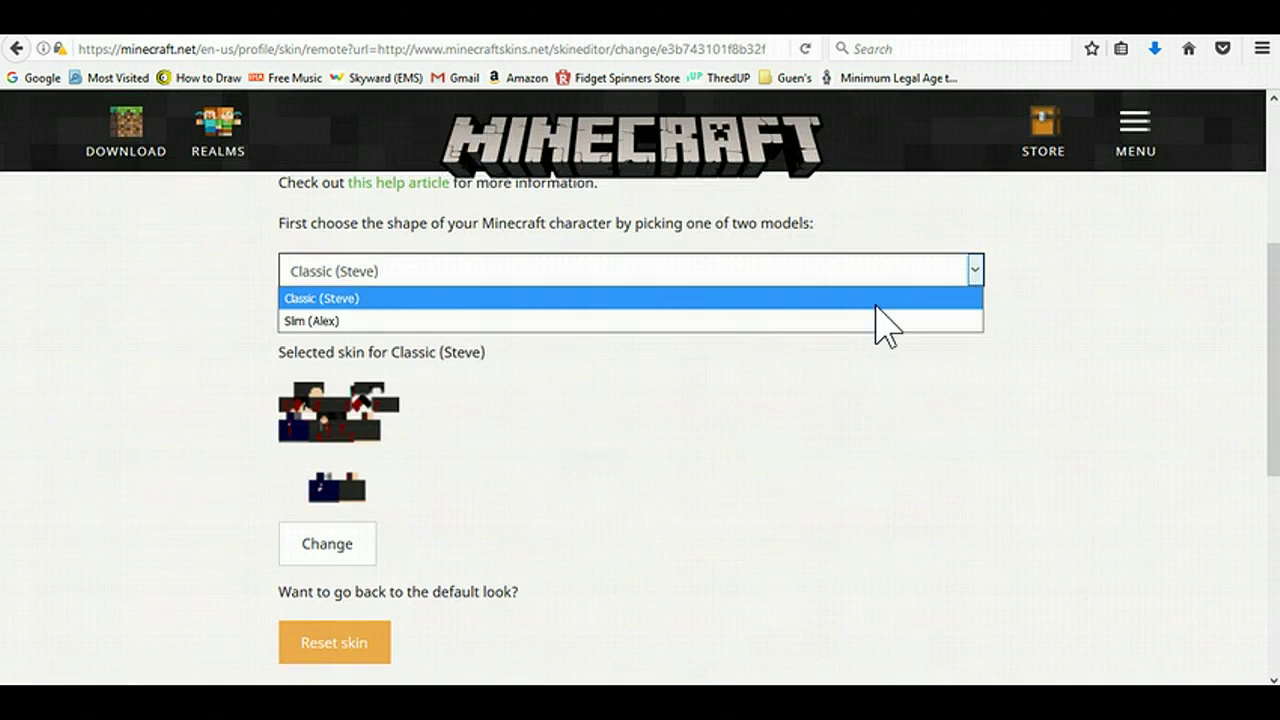
pyautogui.click(805, 320)
pyautogui.scroll(3, 1030, 420)
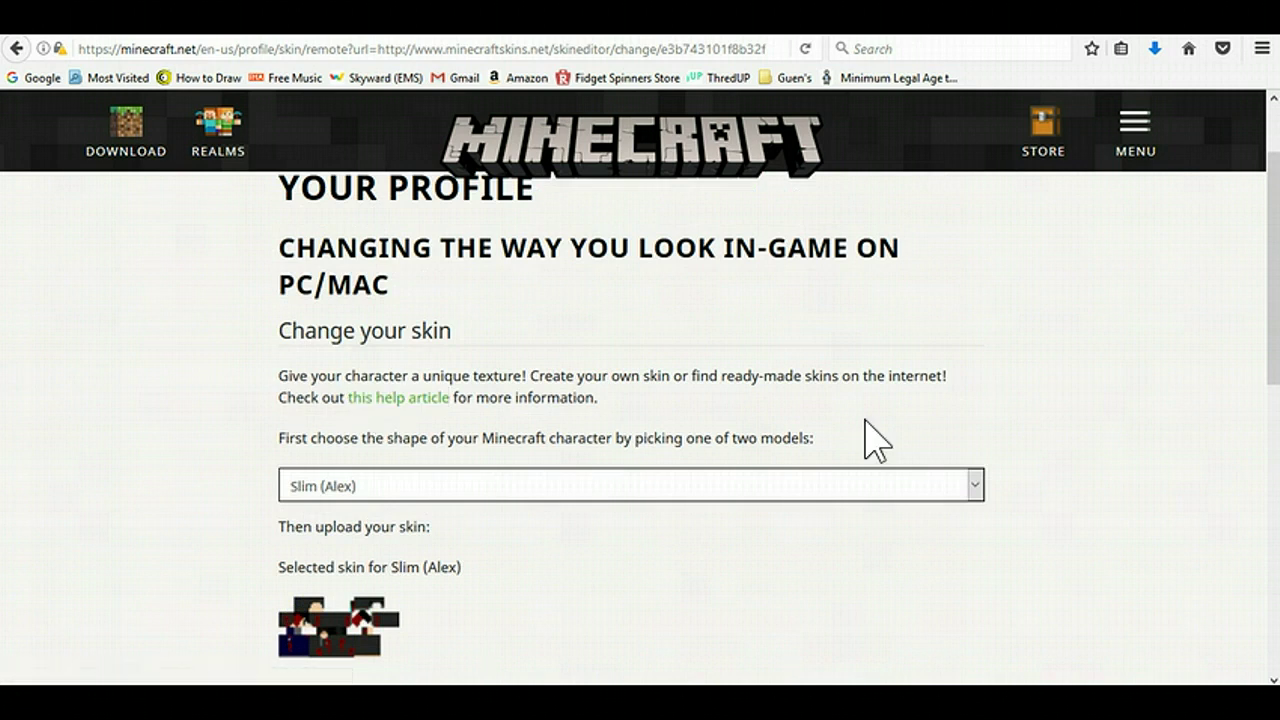
pyautogui.scroll(-3, 866, 436)
pyautogui.scroll(-1, 866, 436)
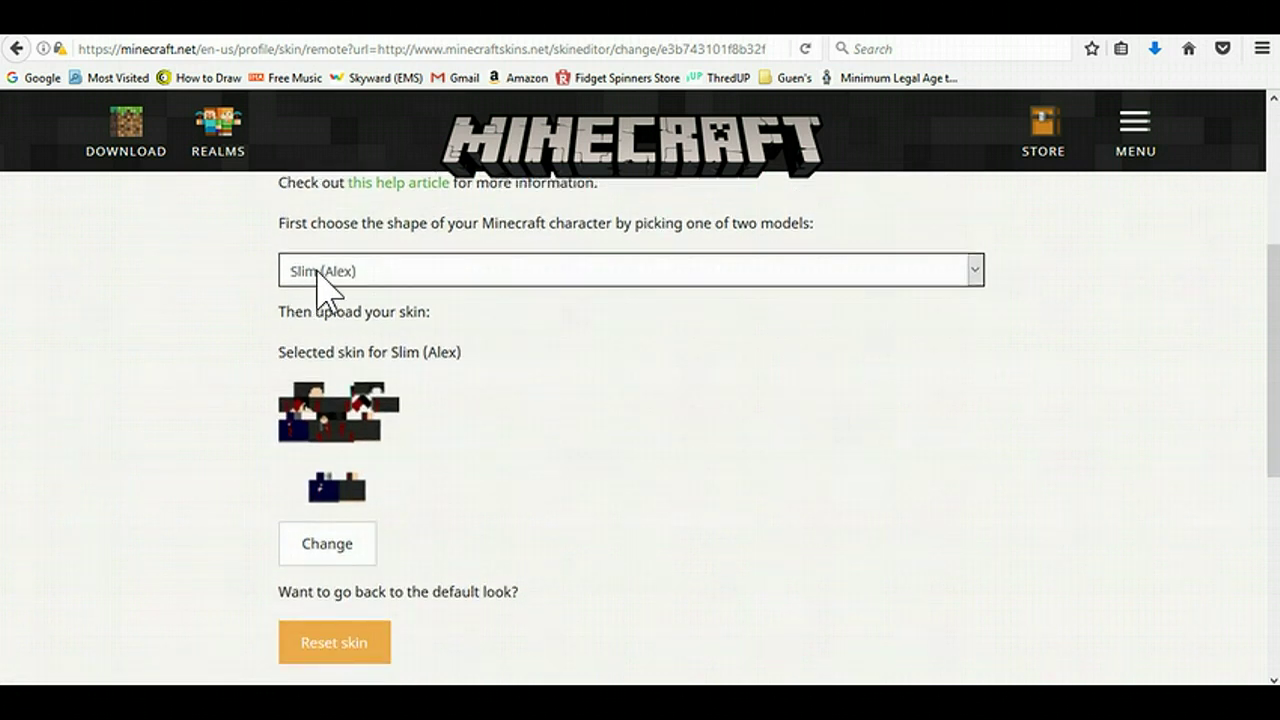
pyautogui.click(643, 272)
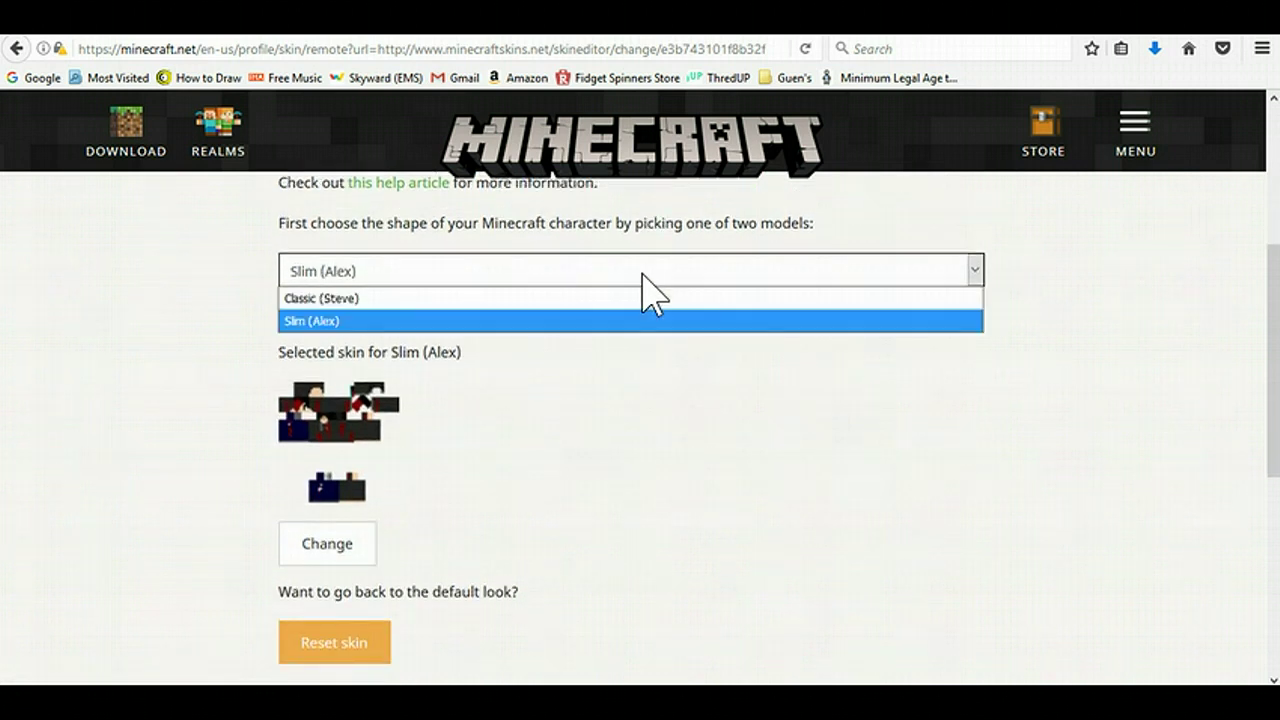
pyautogui.click(558, 320)
pyautogui.scroll(-2, 688, 395)
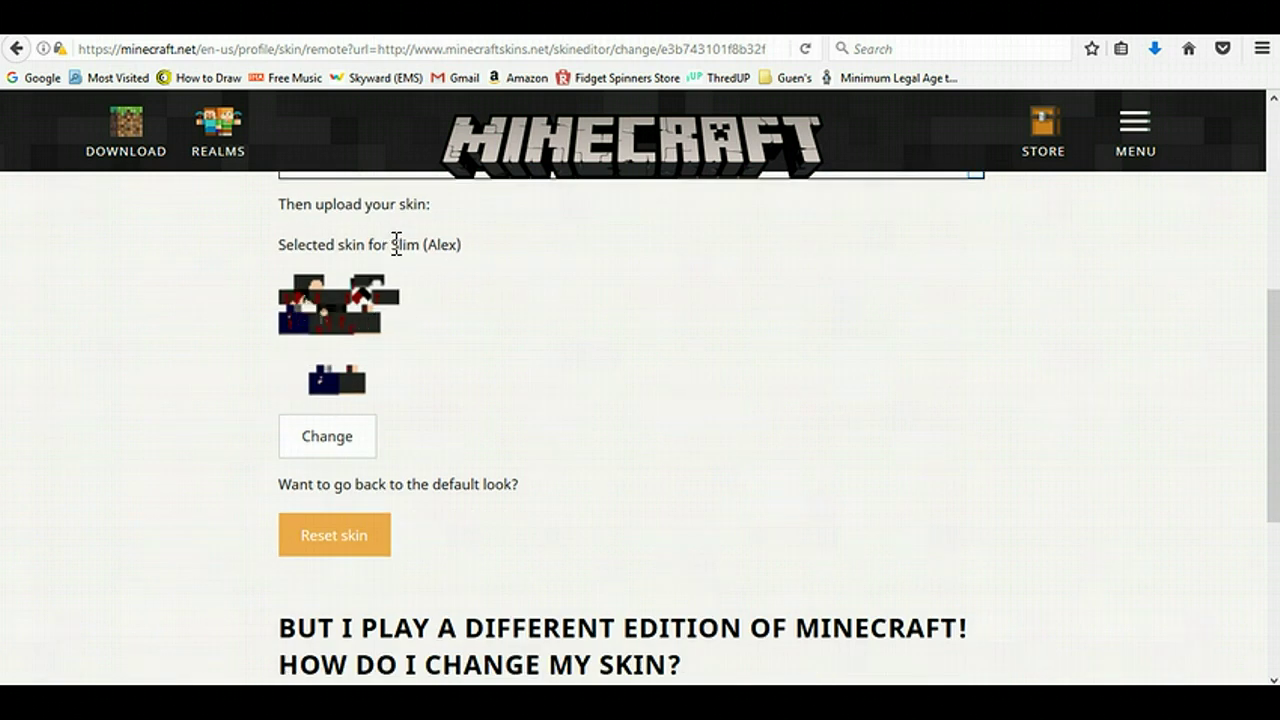
pyautogui.moveTo(393, 244); pyautogui.dragTo(480, 271)
pyautogui.click(492, 260)
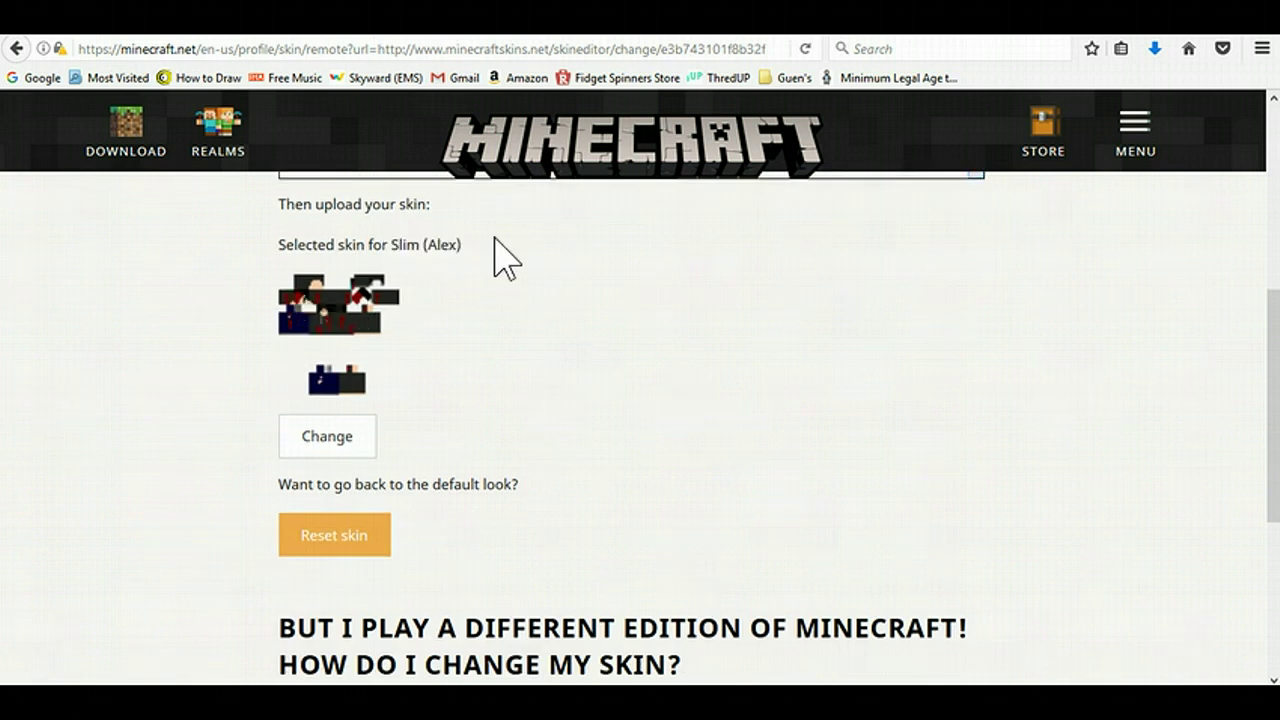
pyautogui.click(327, 440)
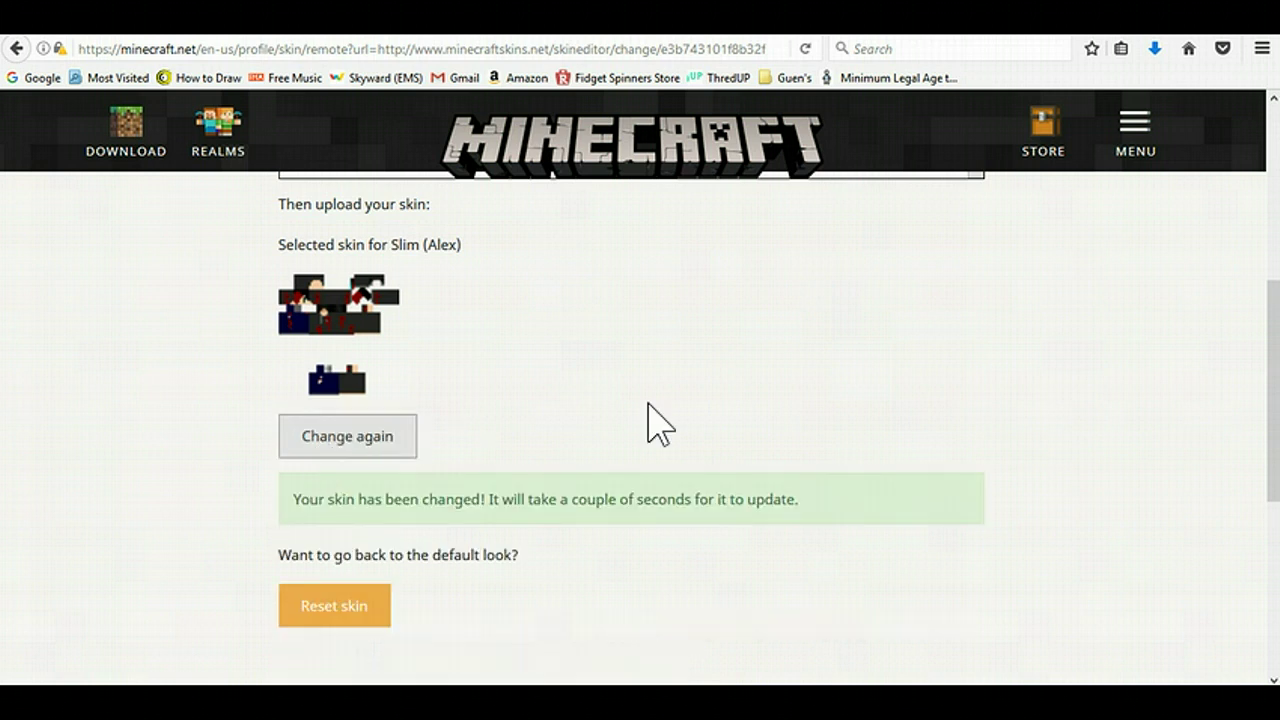
# Close the Minecraft.net tab, returning to the Cute Totoro skin page.
pyautogui.scroll(-2, 600, 415)
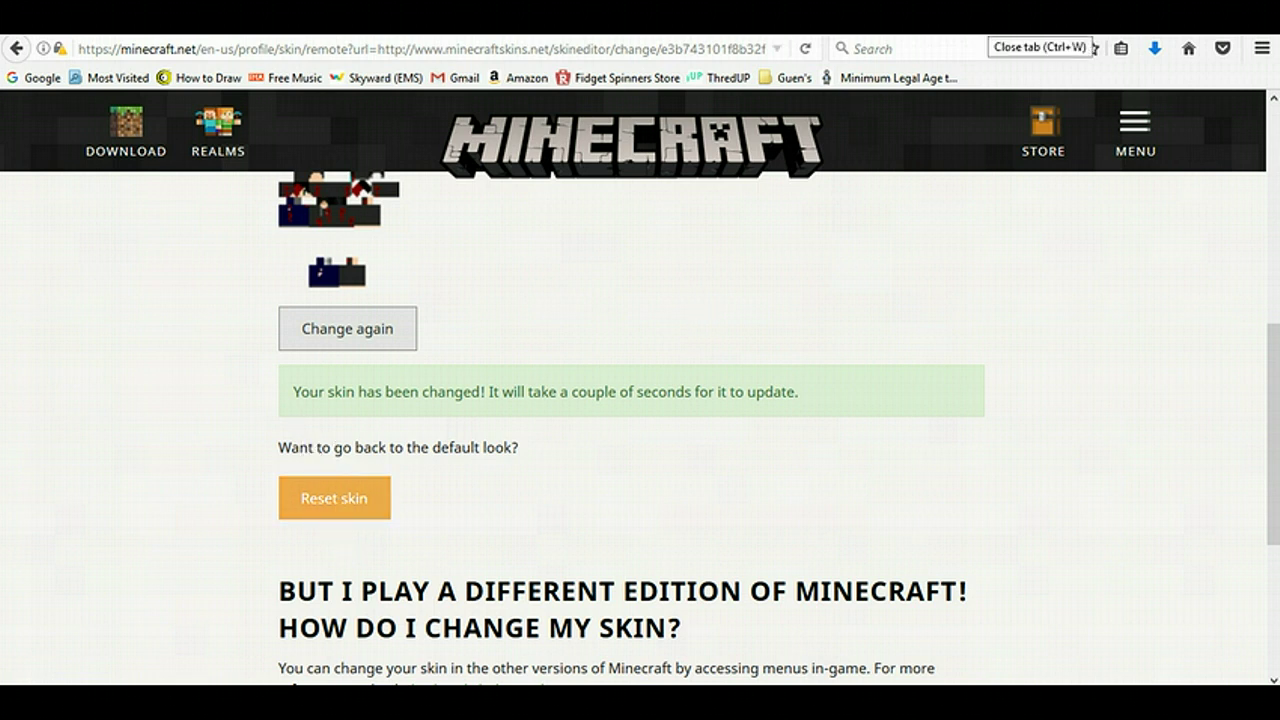
pyautogui.hotkey('ctrl', 'w')
pyautogui.hotkey('ctrl', 'w')
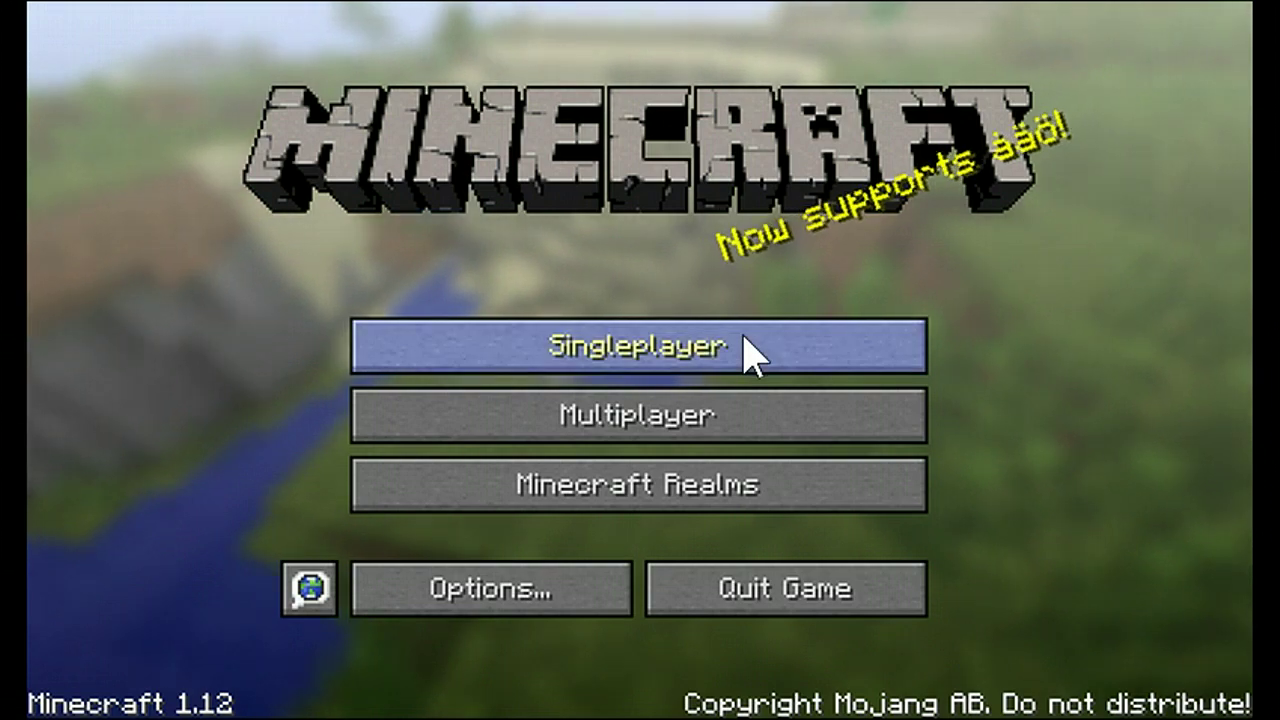
# Load the first singleplayer world, resume play and briefly view the character in third person.
pyautogui.click(748, 354)
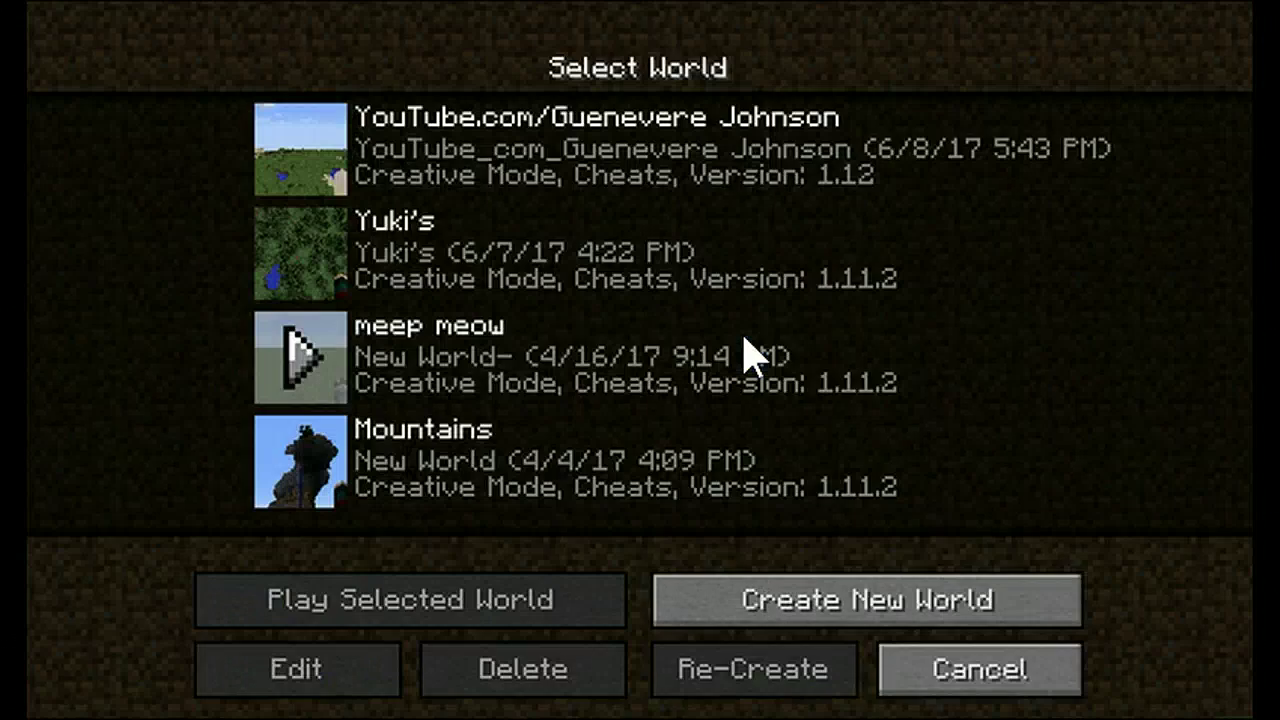
pyautogui.click(591, 163)
pyautogui.click(475, 615)
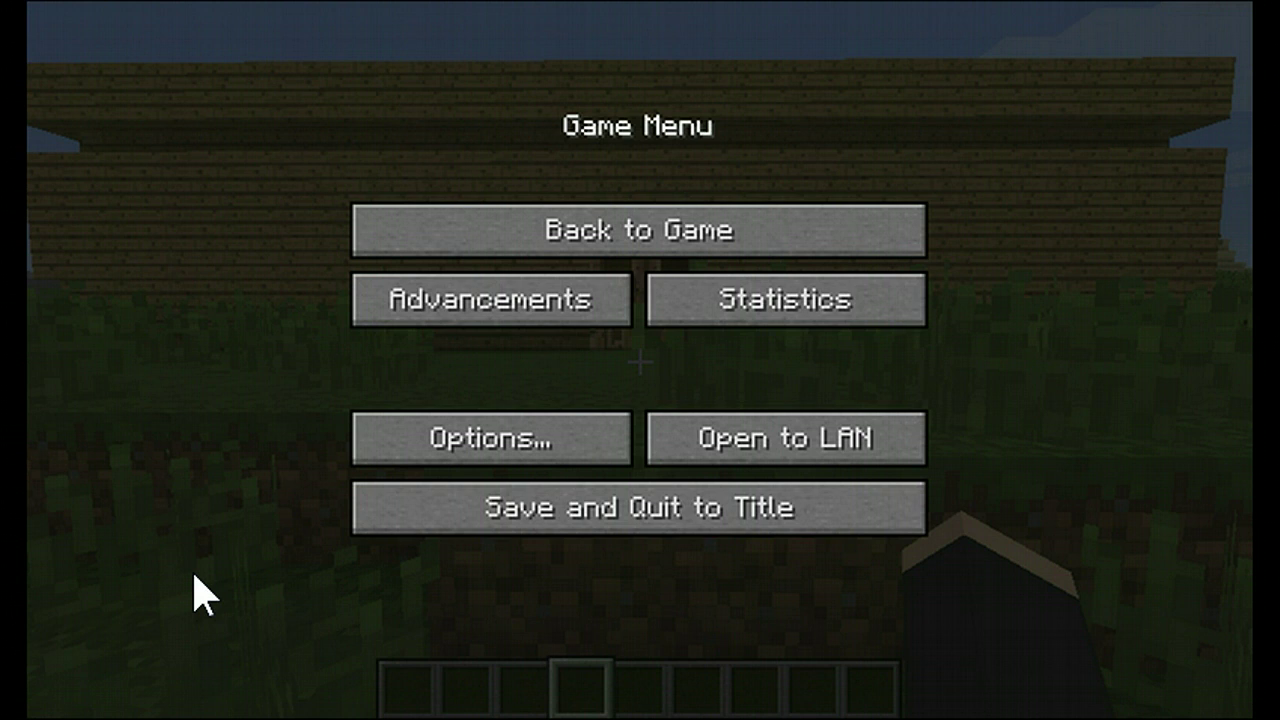
pyautogui.click(645, 232)
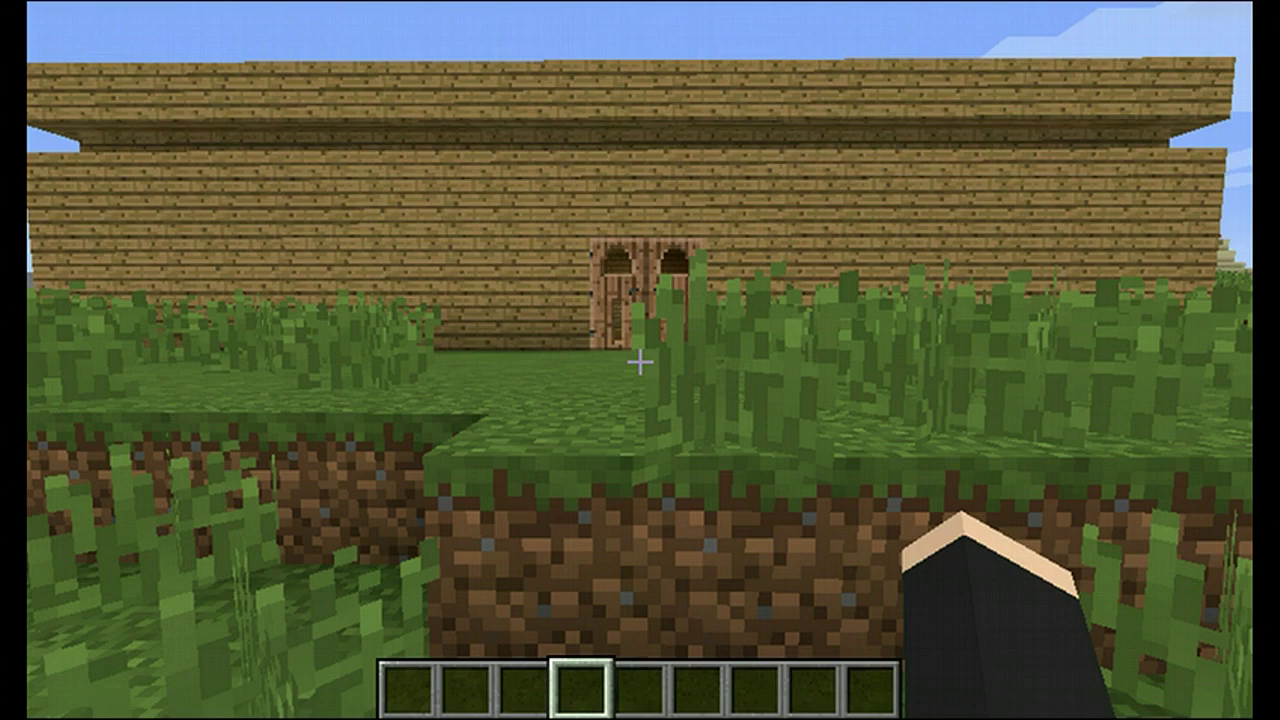
pyautogui.press('F5')
pyautogui.press('F5')
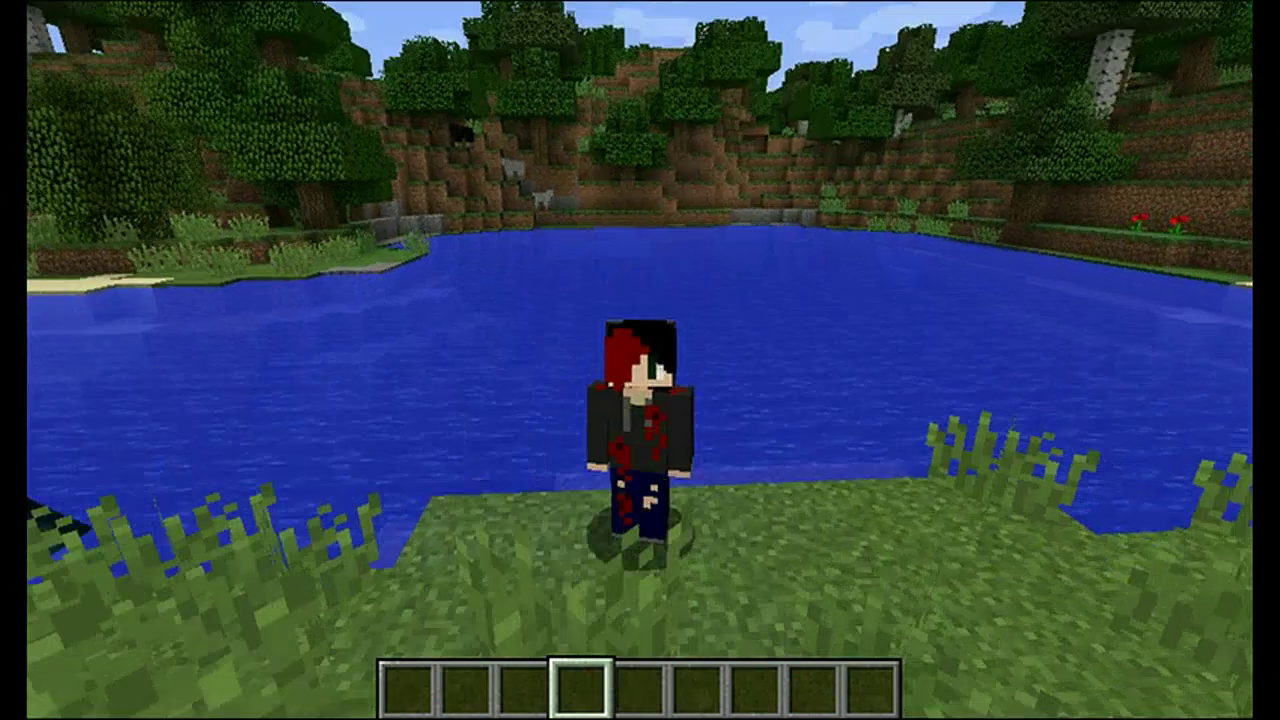
pyautogui.press('F5')
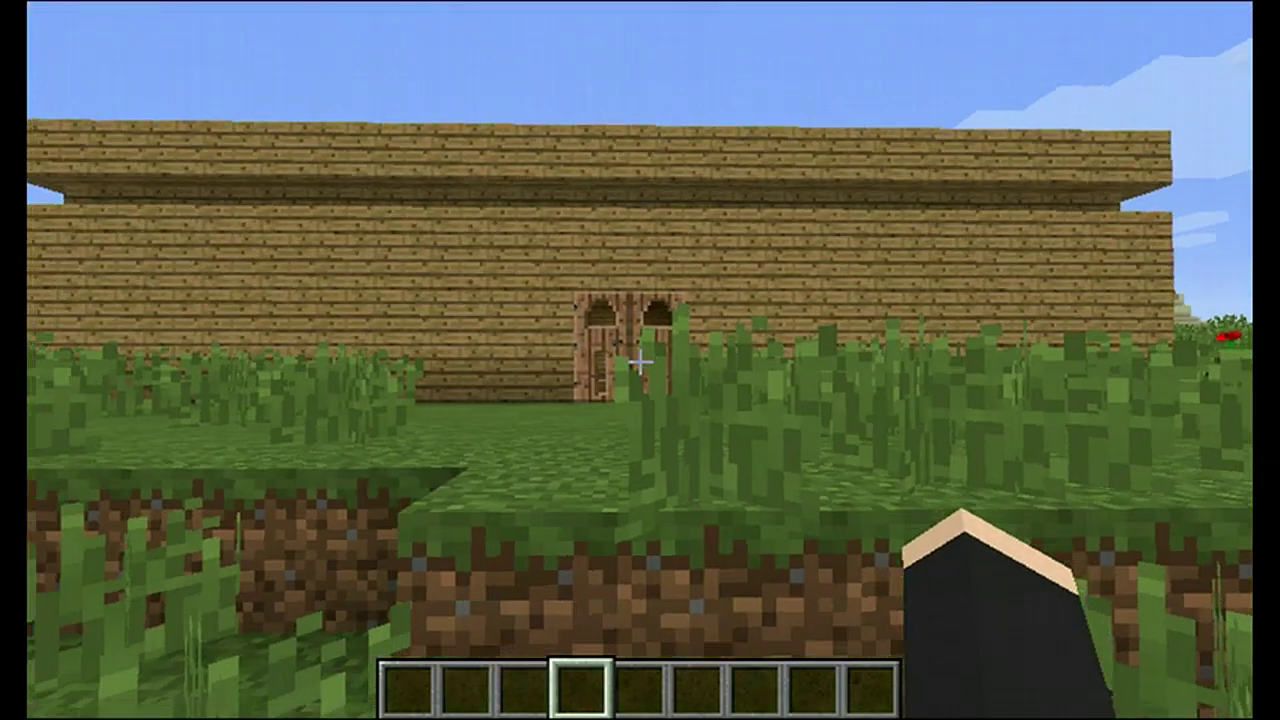
# Fly around to face the wooden house's double door and view the emo-skinned character from the front.
pyautogui.press('w')
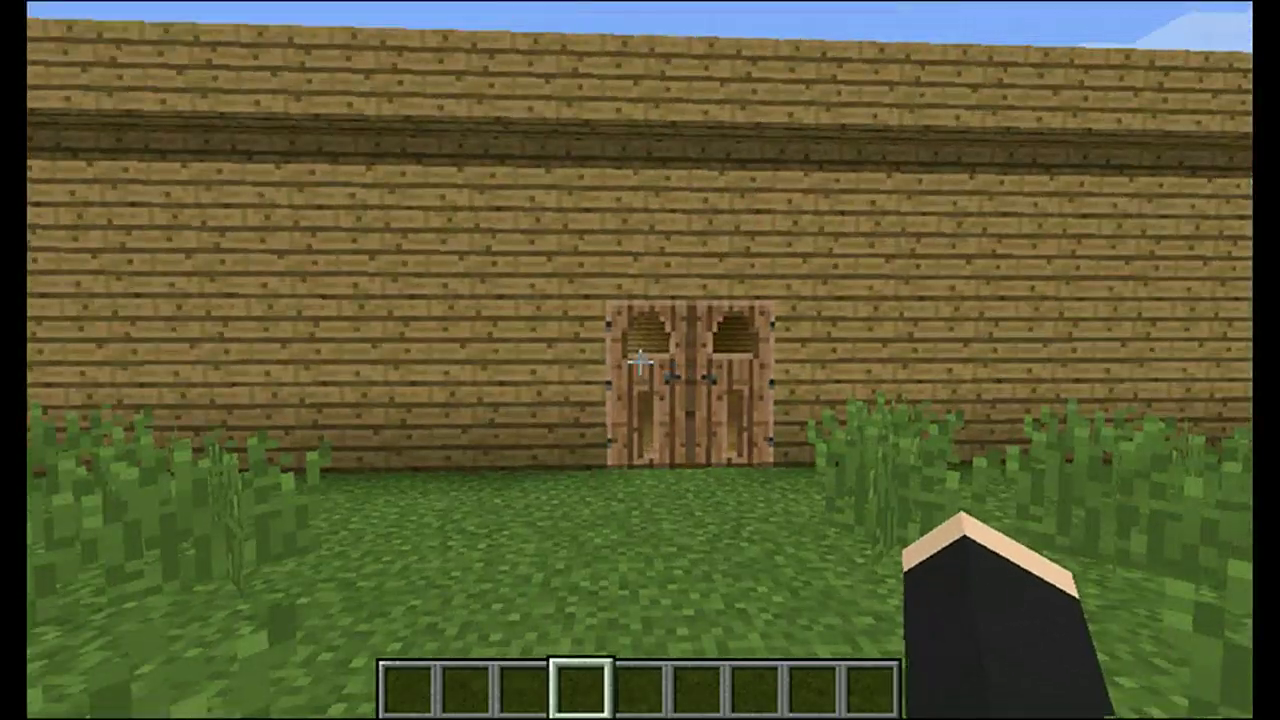
pyautogui.press('s')
pyautogui.press('space')
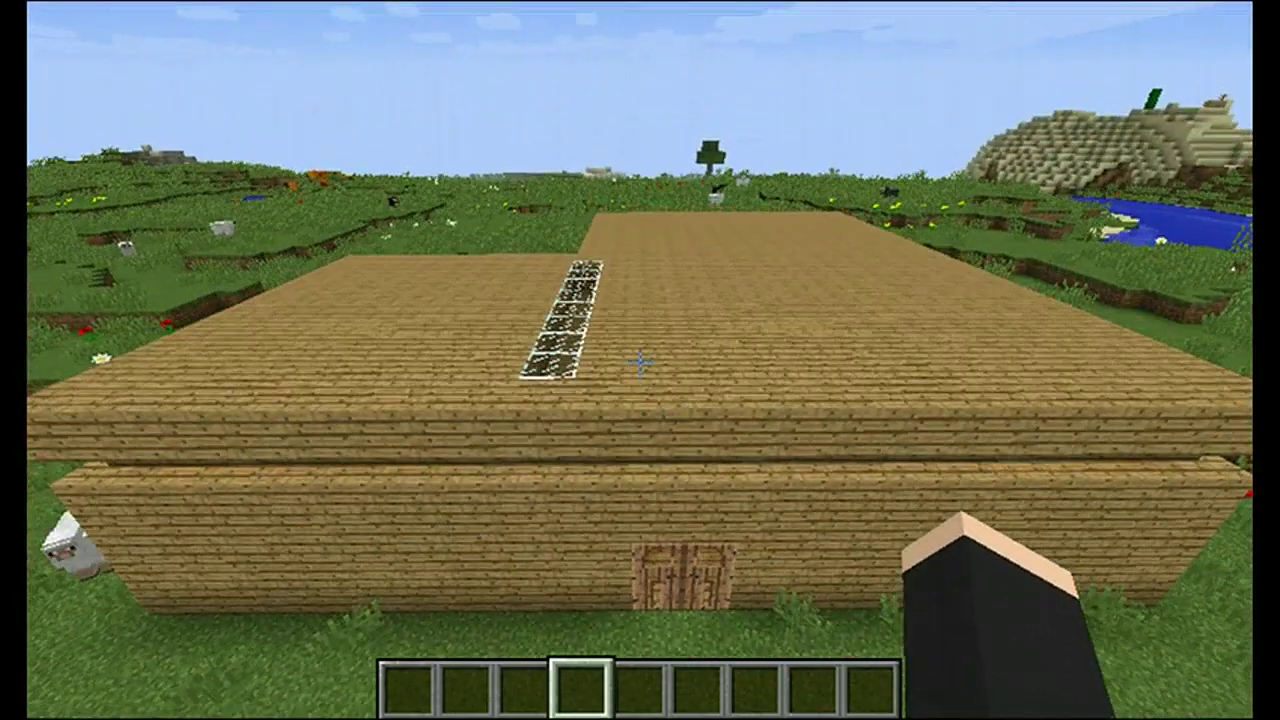
pyautogui.press('w')
pyautogui.press('shift')
pyautogui.press('d')
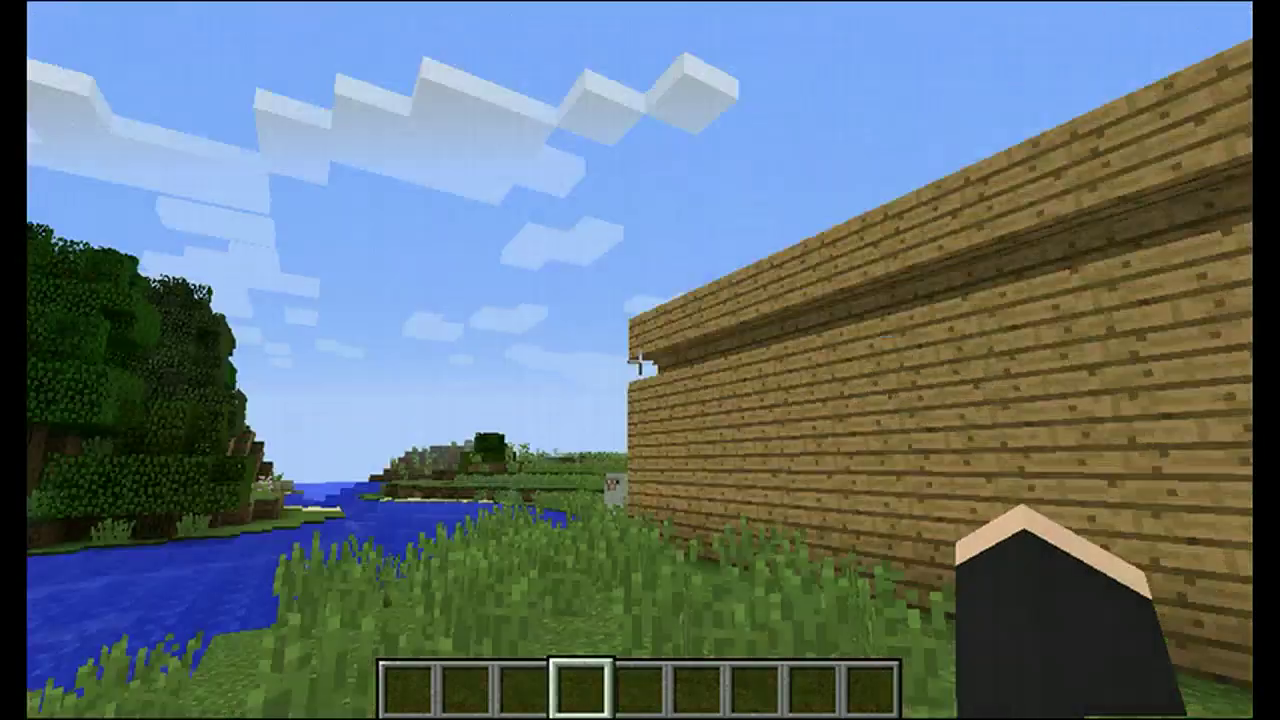
pyautogui.press('s')
pyautogui.press('a')
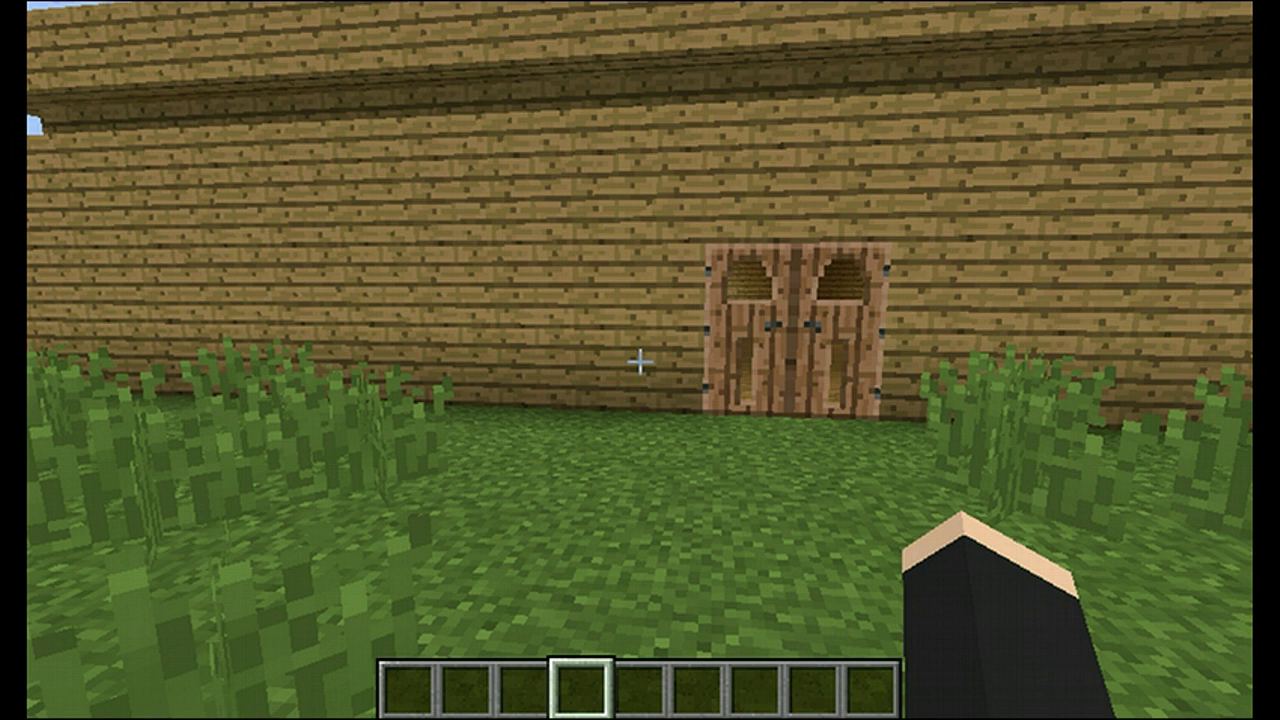
pyautogui.press('F5')
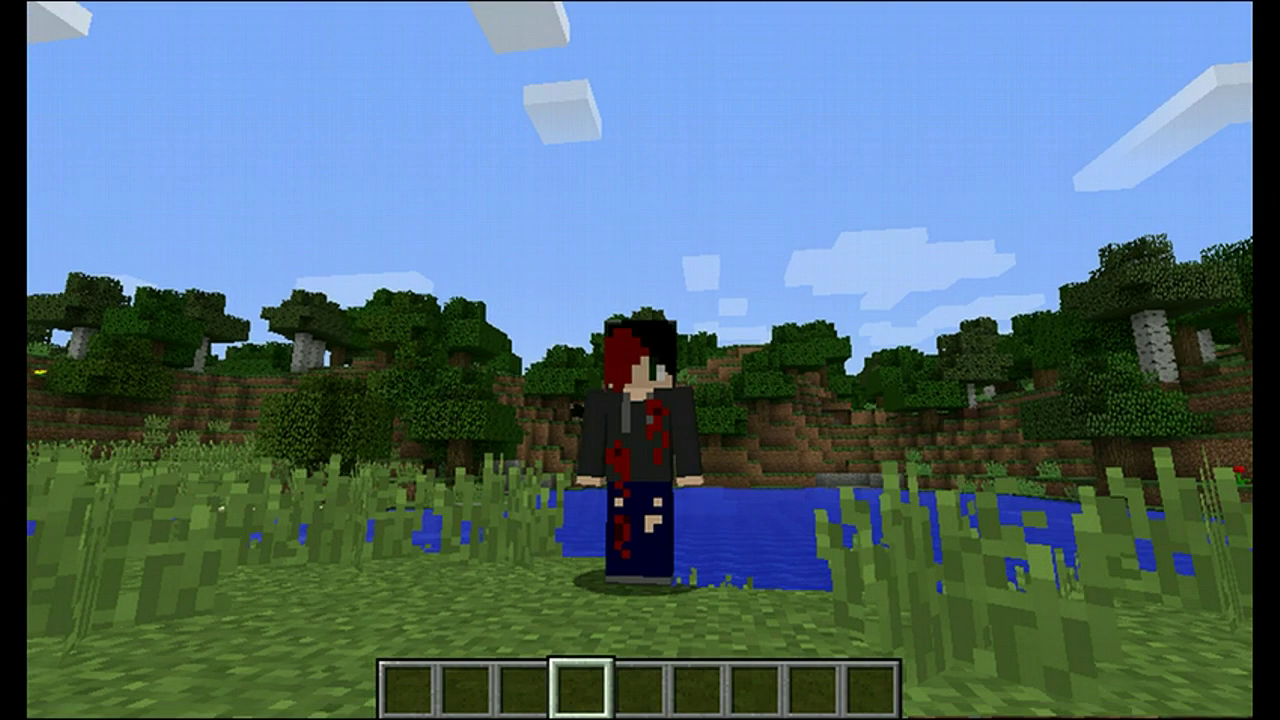